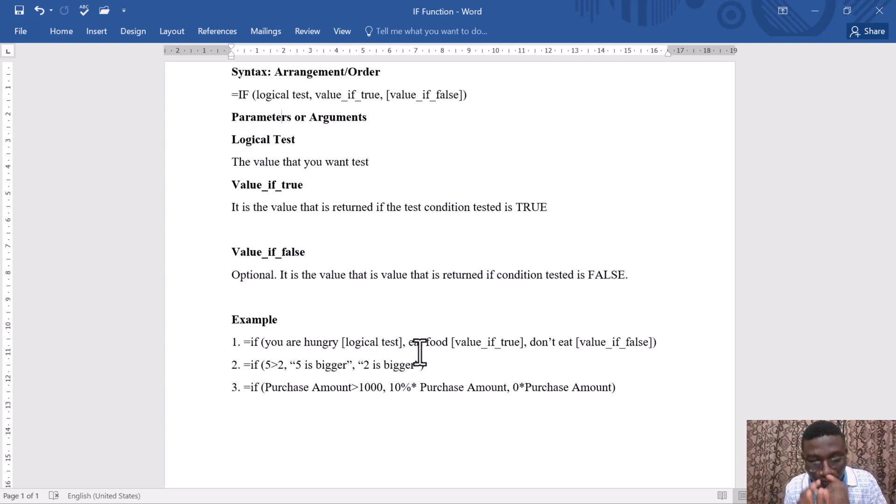
Read the IF function examples in the Word document, switch to the Sales workbook in Excel and check the Discount Threshold cell J16
{"action": "scroll", "coordinate": [361, 367], "scroll_direction": "down", "scroll_amount": 1}
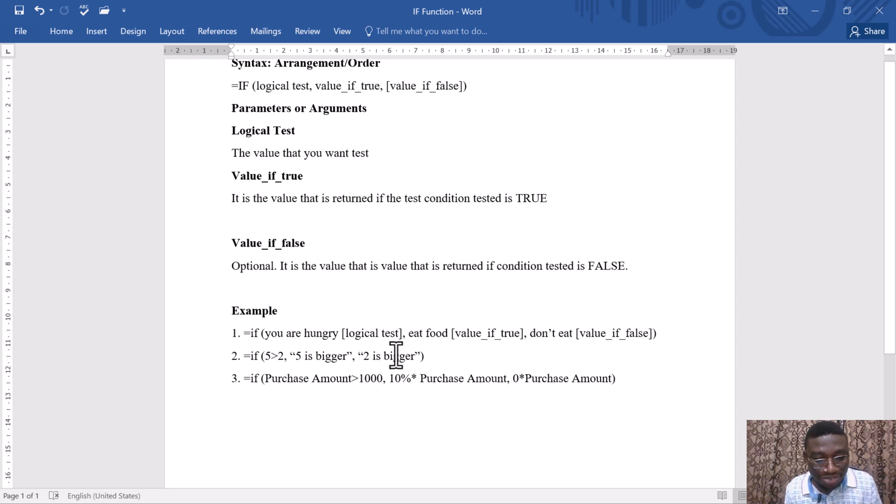
{"action": "scroll", "coordinate": [396, 355], "scroll_direction": "down", "scroll_amount": 1}
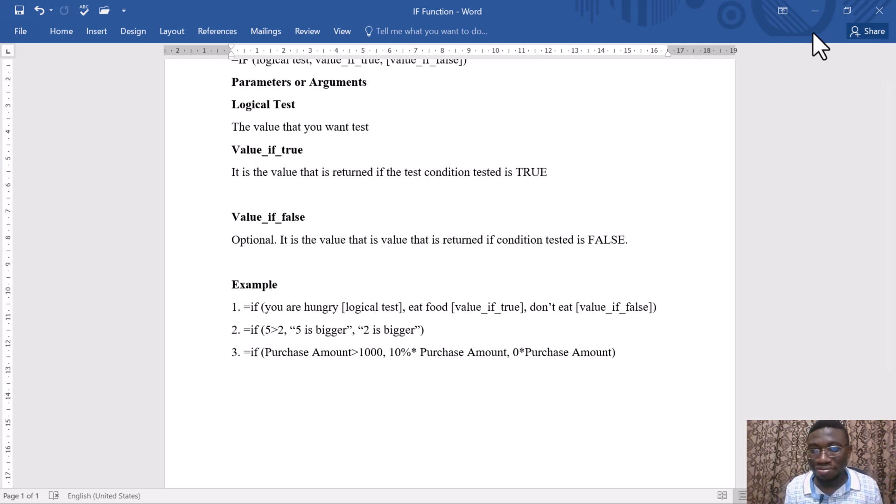
{"action": "left_click", "coordinate": [815, 11]}
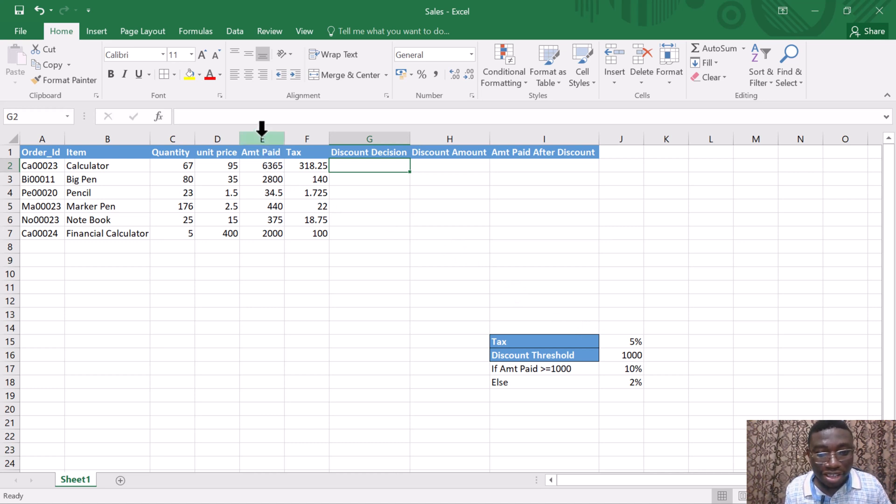
{"action": "left_click", "coordinate": [632, 355]}
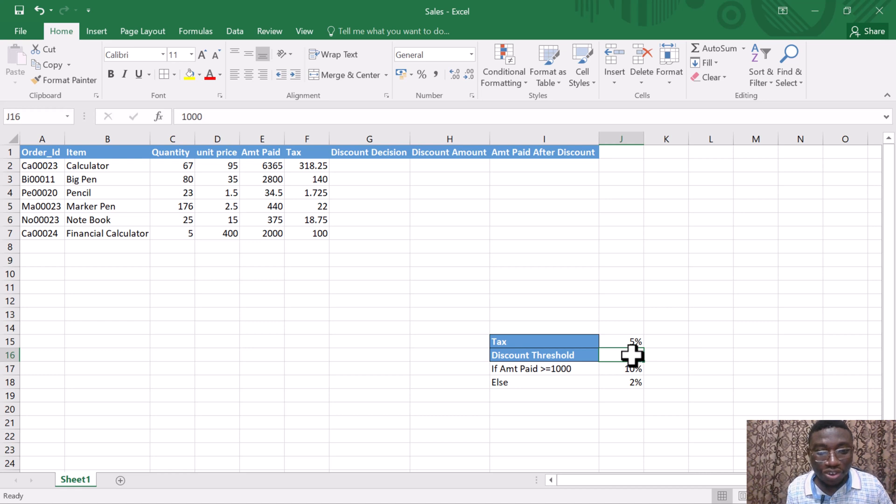
Start an IF formula in G2 under Discount Decision with the logical test E2>J16
{"action": "left_click", "coordinate": [364, 165]}
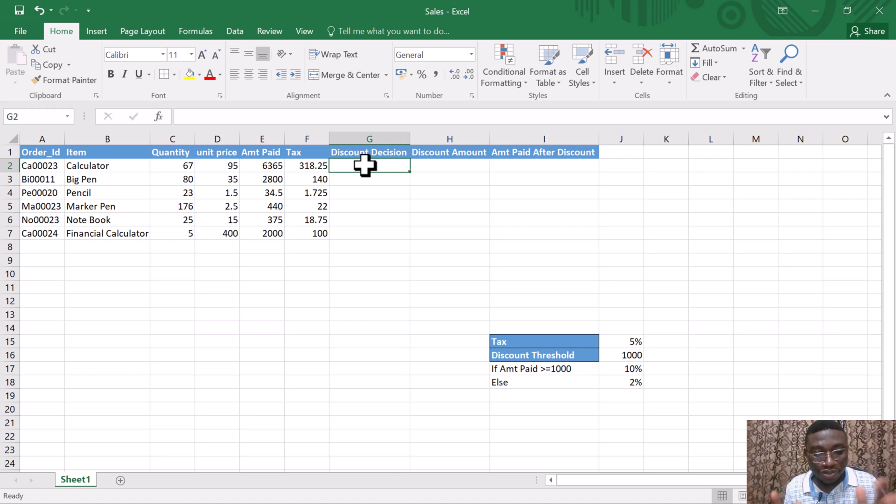
{"action": "type", "text": "="}
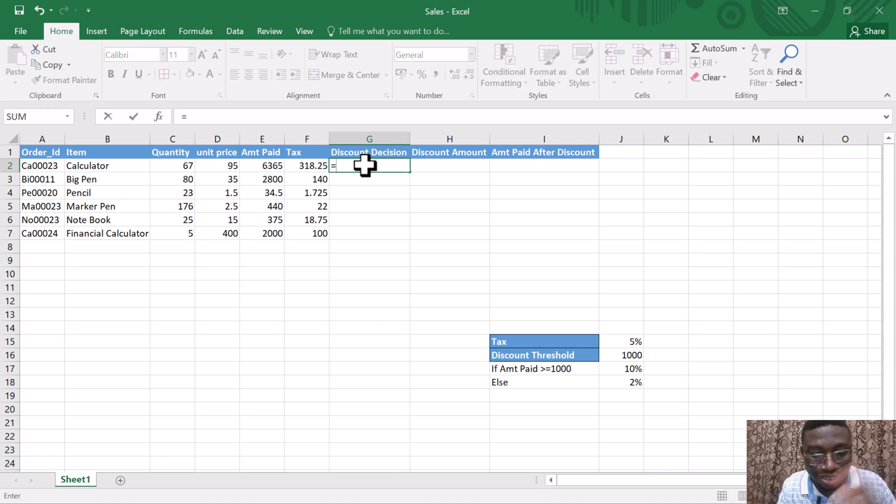
{"action": "type", "text": "if("}
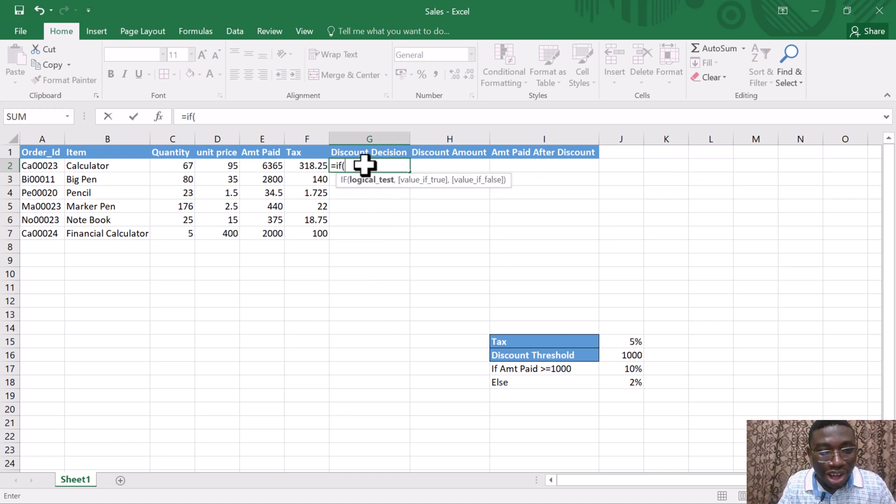
{"action": "left_click", "coordinate": [268, 165]}
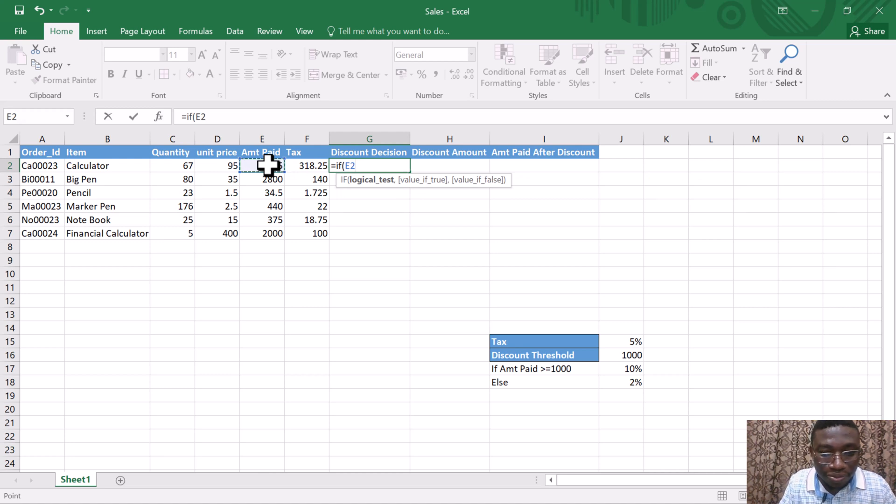
{"action": "type", "text": ">"}
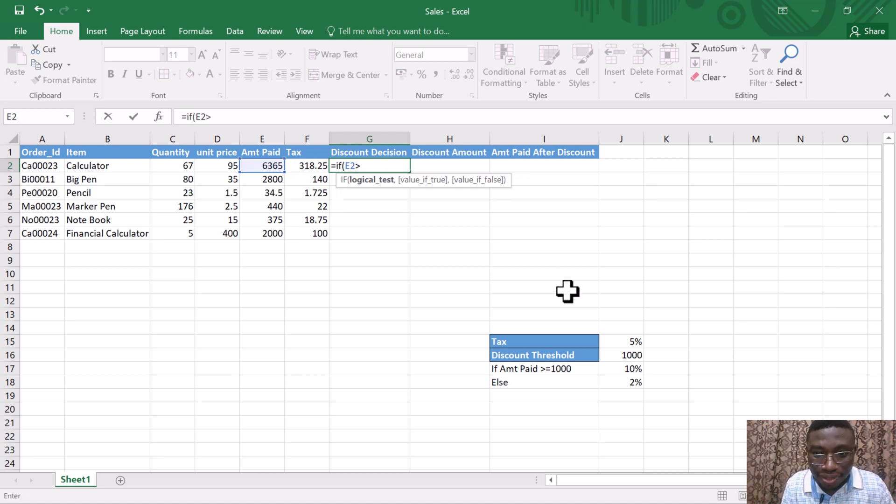
{"action": "left_click", "coordinate": [628, 355]}
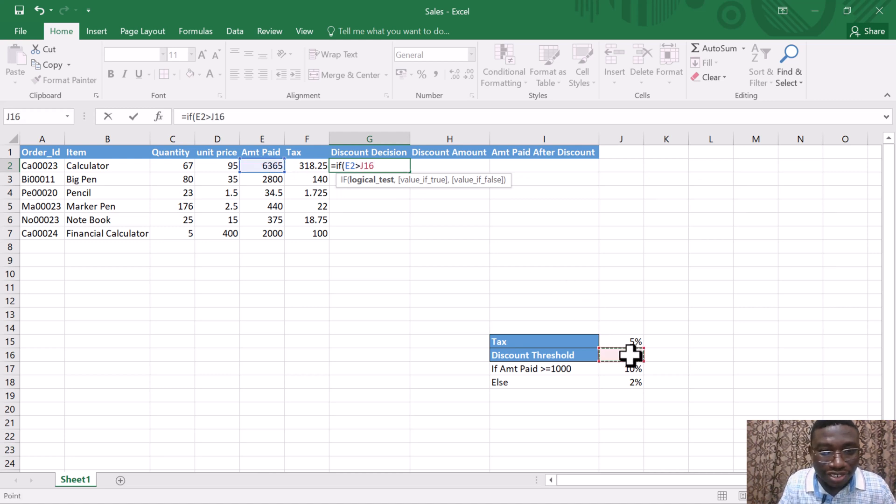
{"action": "type", "text": ","}
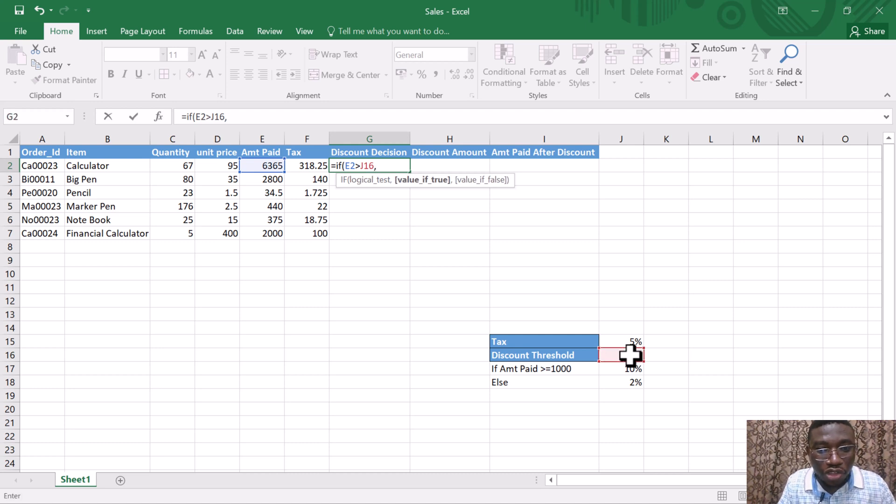
Complete the G2 IF formula with "Discounted" as the value if true and "No Discount" as the value if false
{"action": "type", "text": "\""}
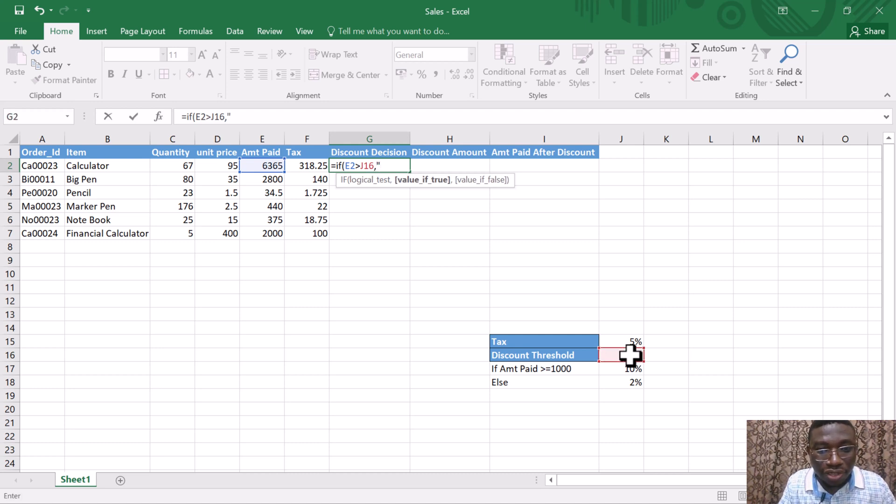
{"action": "type", "text": "Discoiun"}
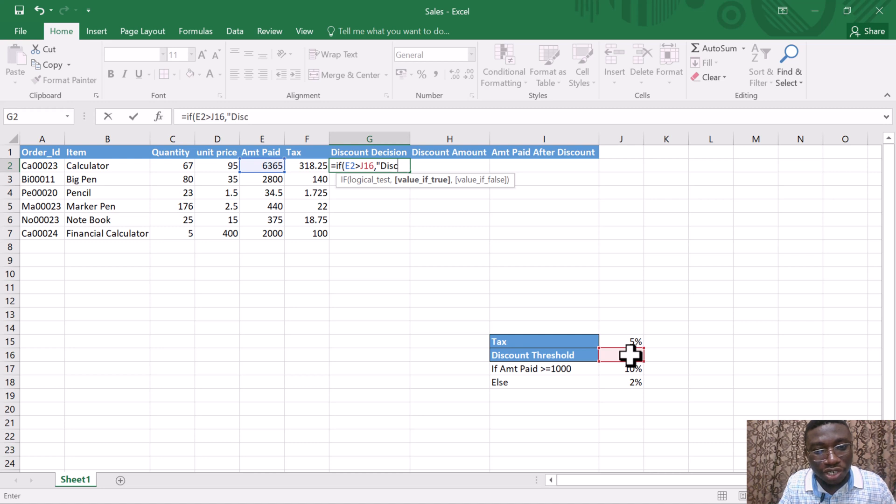
{"action": "key", "text": "BackSpace"}
{"action": "key", "text": "BackSpace"}
{"action": "key", "text": "BackSpace"}
{"action": "type", "text": "ou"}
{"action": "key", "text": "BackSpace"}
{"action": "key", "text": "BackSpace"}
{"action": "type", "text": "un"}
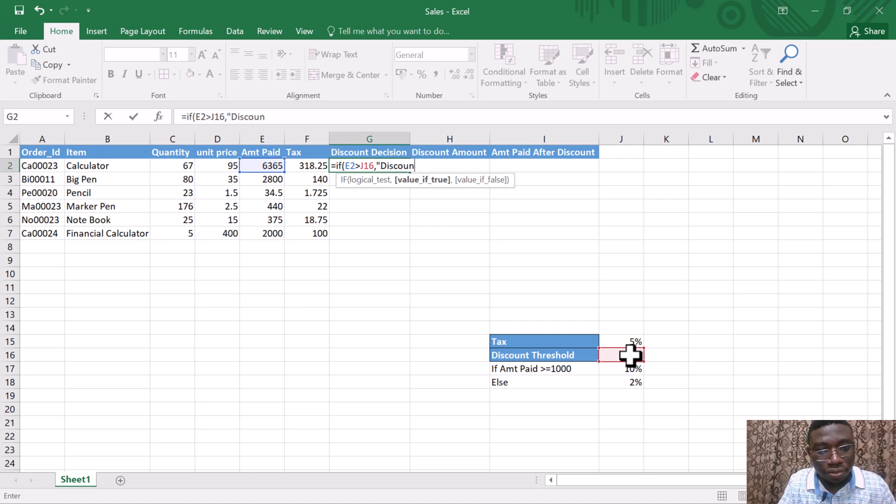
{"action": "type", "text": "ted\","}
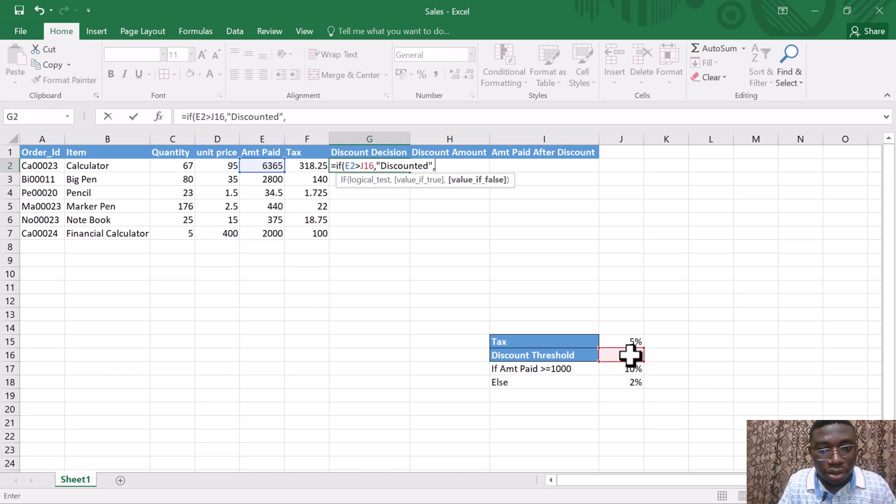
{"action": "type", "text": "\""}
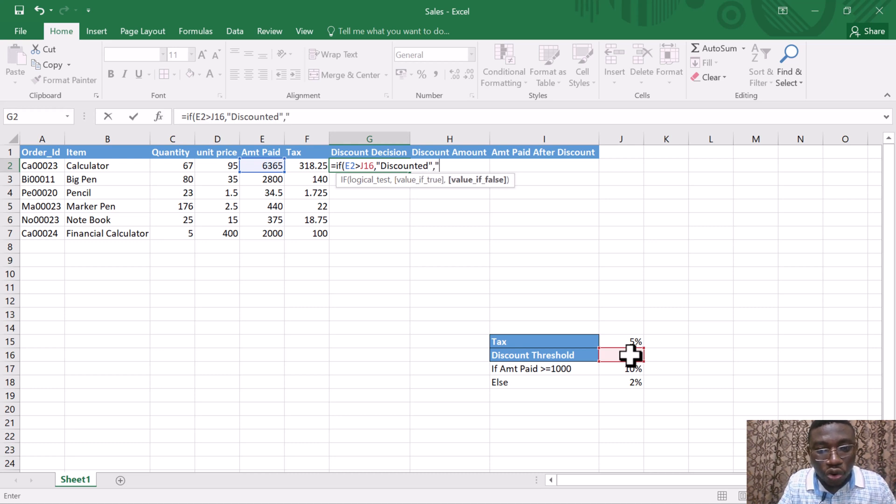
{"action": "type", "text": "No Di"}
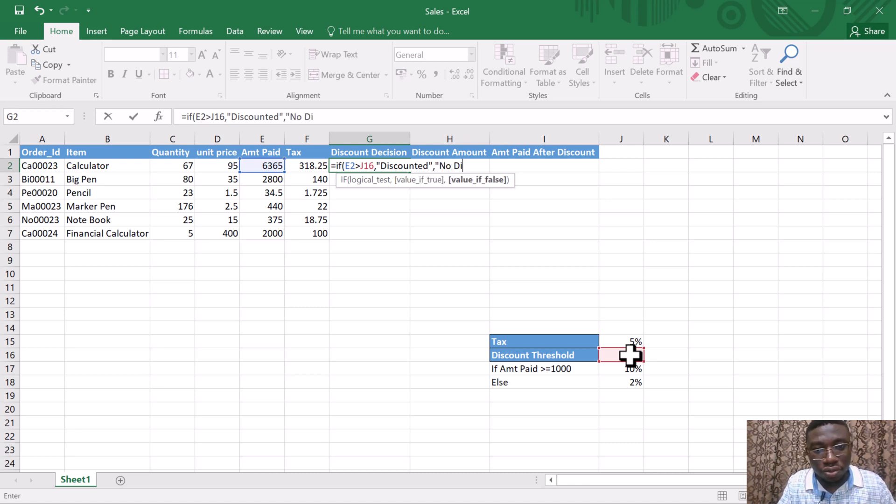
{"action": "type", "text": "scount\")"}
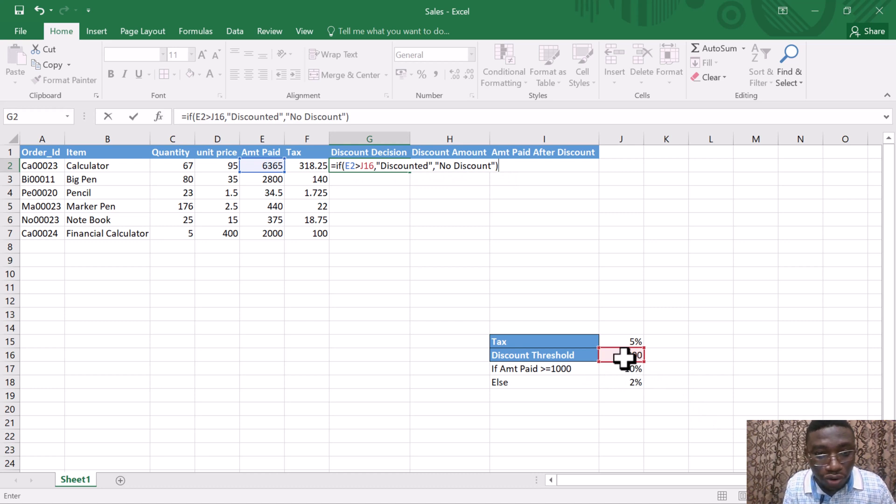
Make the threshold reference in G2's formula absolute as $J$16 and fill the formula down through G7
{"action": "left_click", "coordinate": [361, 167]}
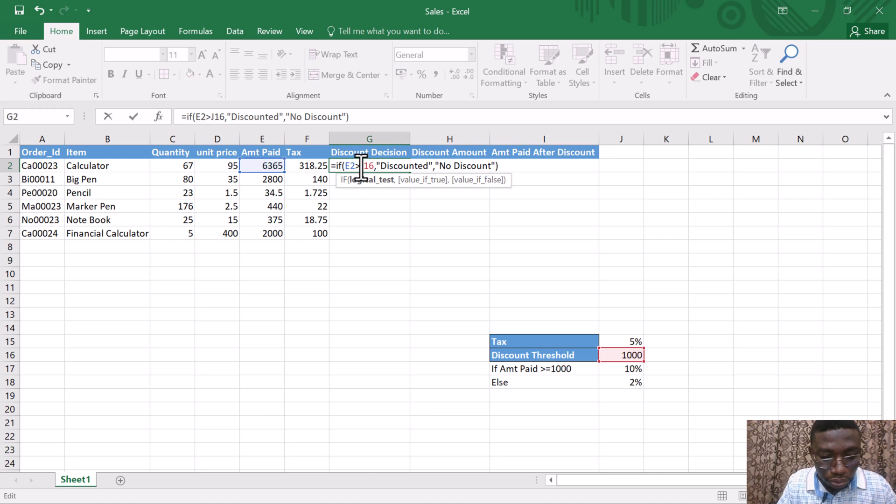
{"action": "type", "text": "$"}
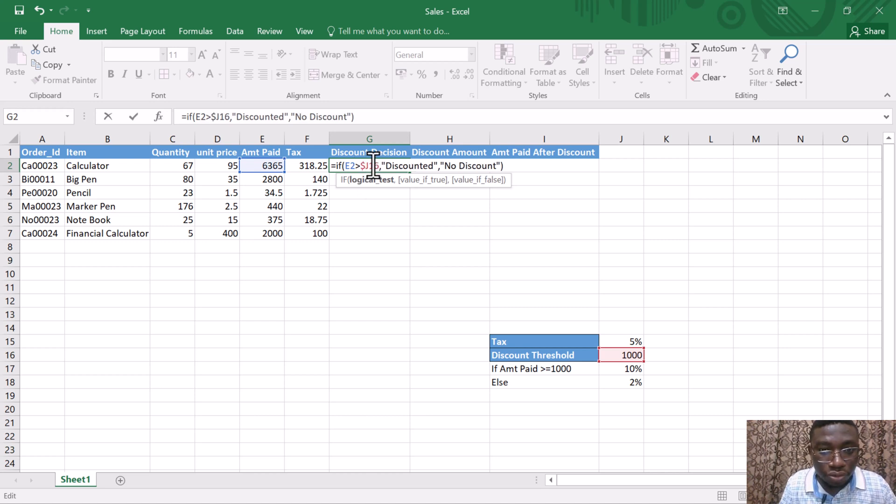
{"action": "key", "text": "Right"}
{"action": "type", "text": "$"}
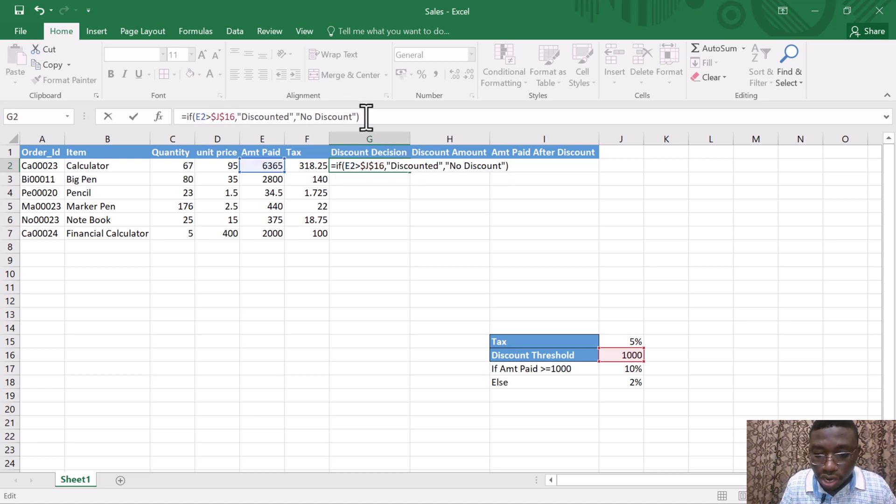
{"action": "key", "text": "Return"}
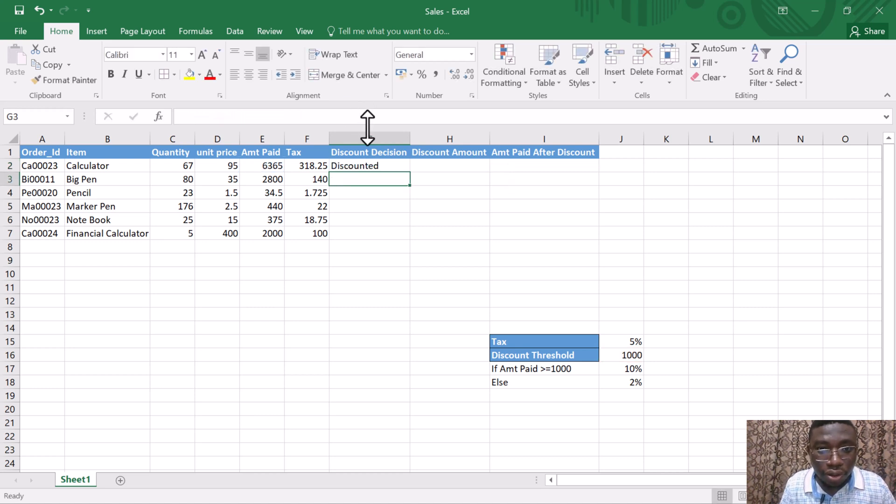
{"action": "left_click", "coordinate": [364, 163]}
{"action": "double_click", "coordinate": [410, 172]}
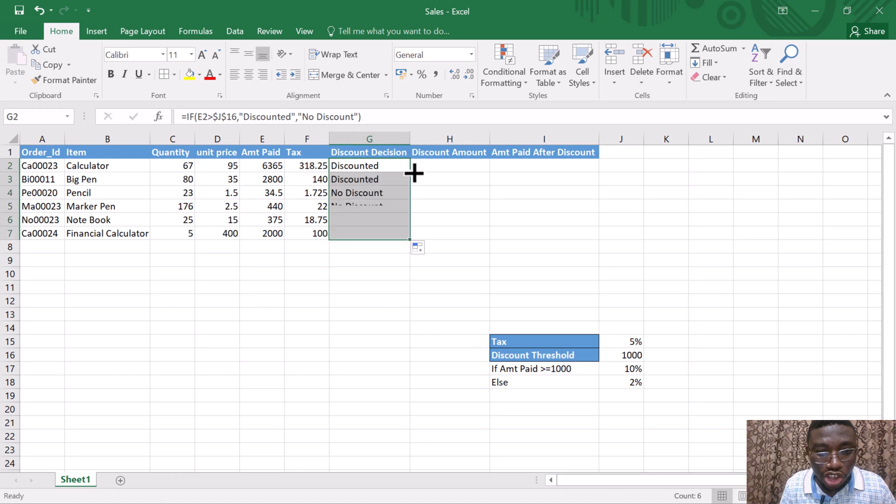
Compare the Amt Paid values with the Discount Decision results for the listed items
{"action": "left_click", "coordinate": [355, 170]}
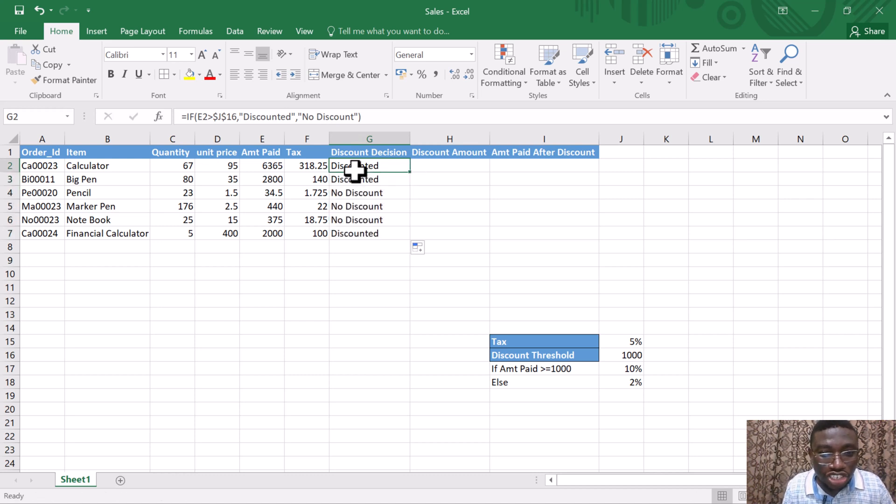
{"action": "left_click", "coordinate": [266, 167]}
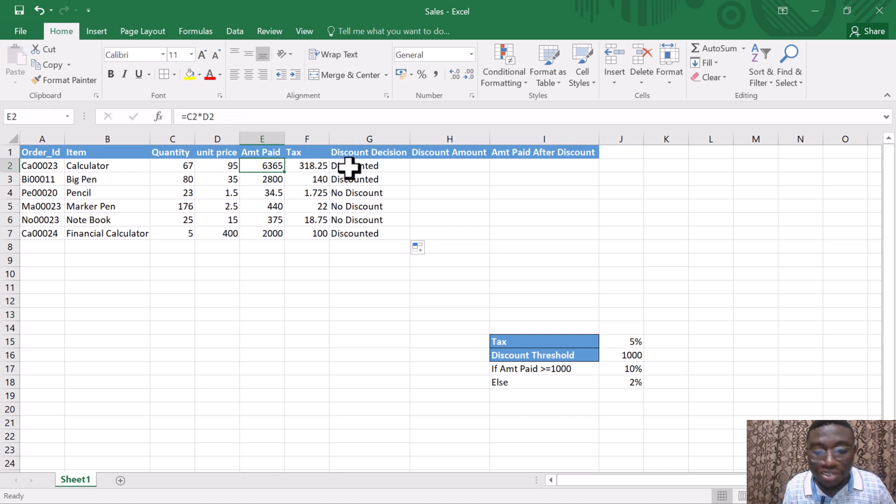
{"action": "left_click", "coordinate": [273, 193]}
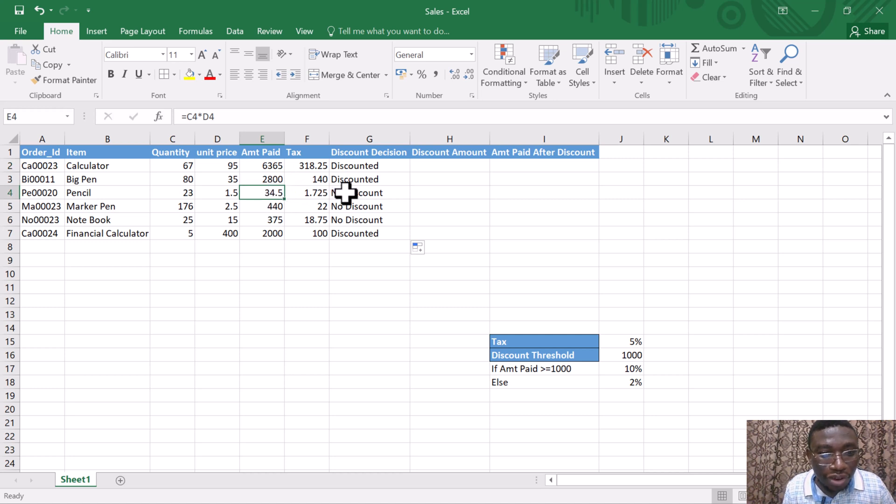
{"action": "left_click", "coordinate": [371, 192]}
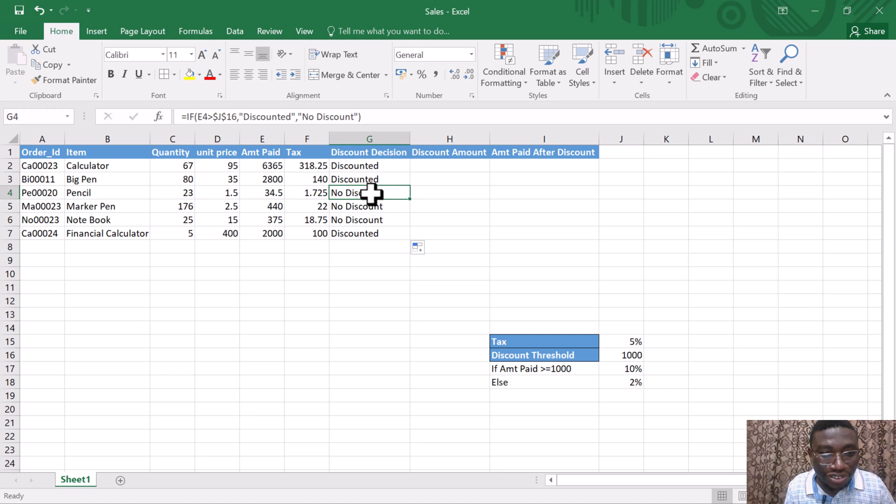
{"action": "left_click", "coordinate": [266, 207]}
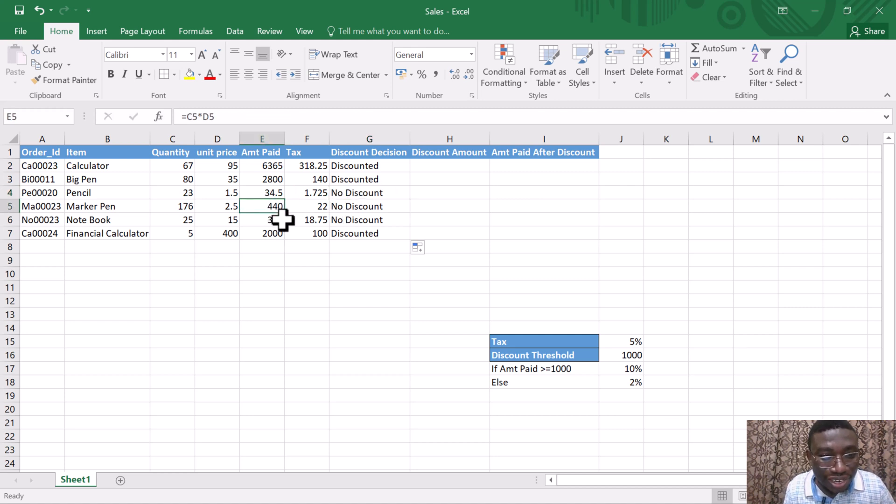
{"action": "left_click", "coordinate": [275, 222]}
{"action": "left_click", "coordinate": [271, 234]}
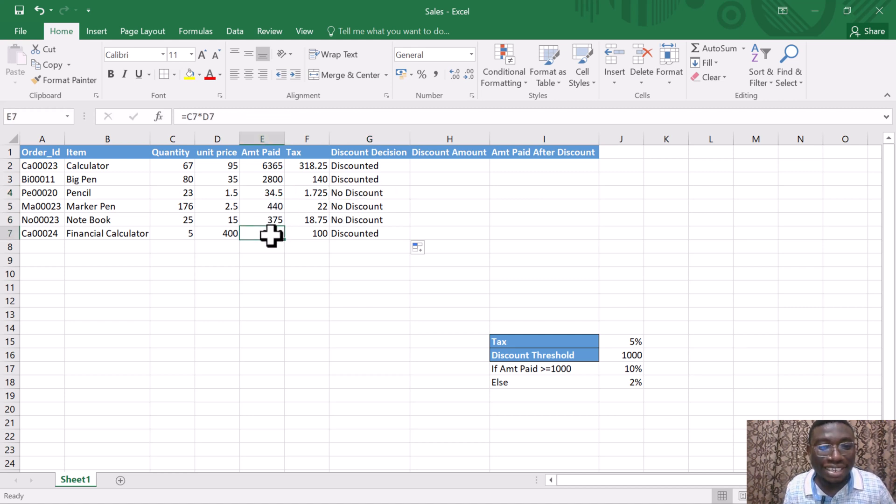
Set the Note Book's unit price in D6 to 2000 and check its Discount Decision in G6
{"action": "left_click", "coordinate": [225, 217]}
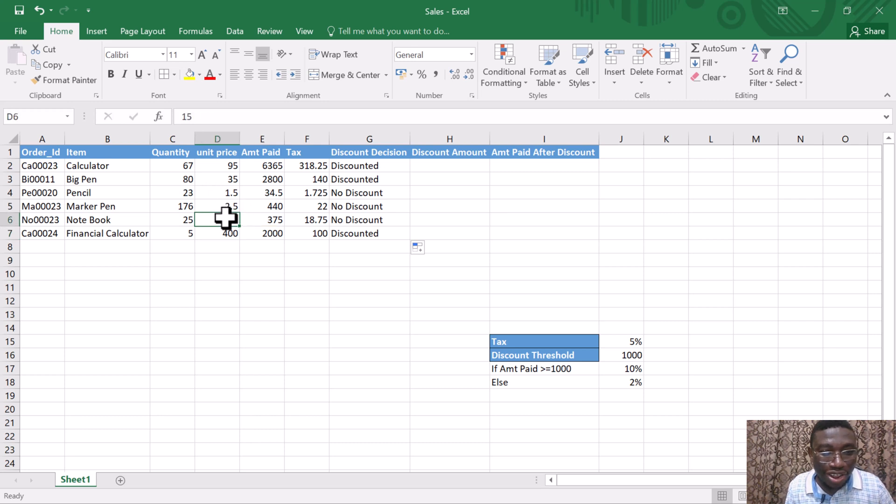
{"action": "type", "text": "2000"}
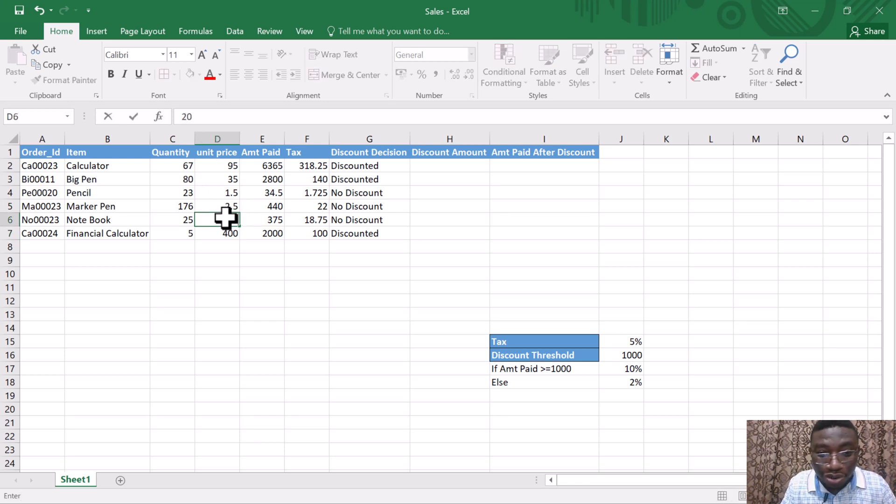
{"action": "left_click", "coordinate": [266, 225]}
{"action": "left_click", "coordinate": [352, 218]}
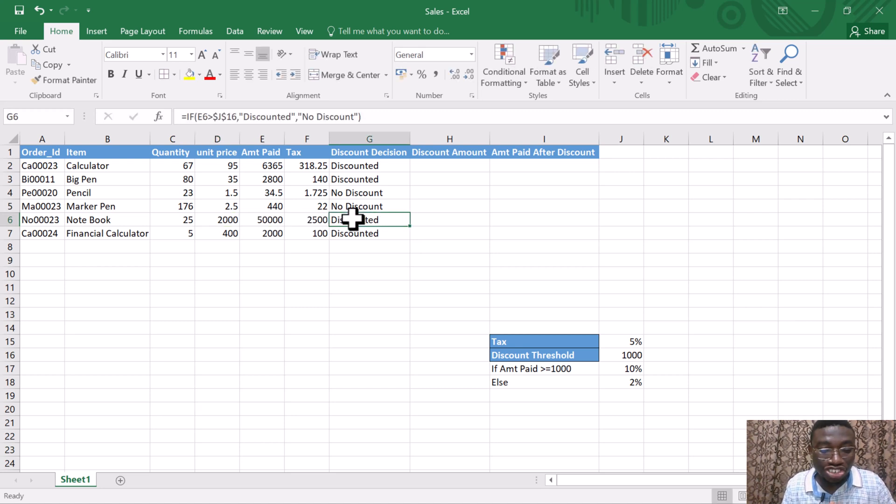
Start an IF formula in H2 that tests whether E2 is greater than the discount threshold, referenced absolutely as $J$16
{"action": "left_click", "coordinate": [441, 164]}
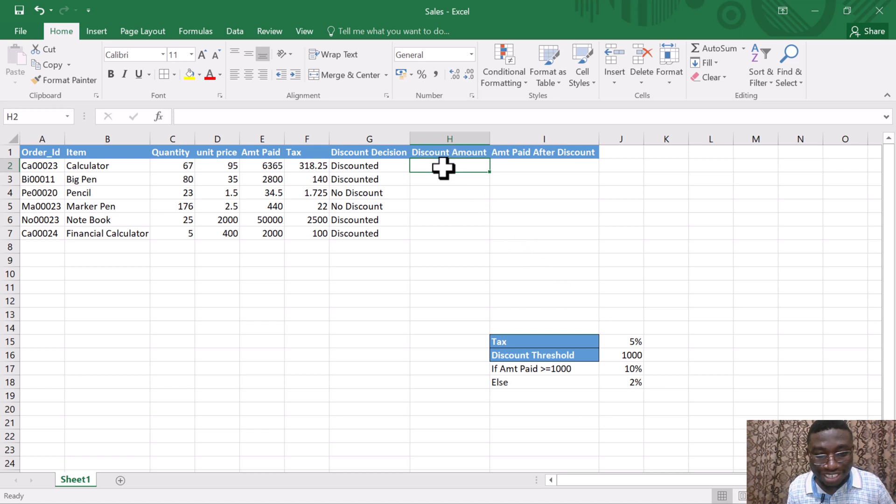
{"action": "type", "text": "="}
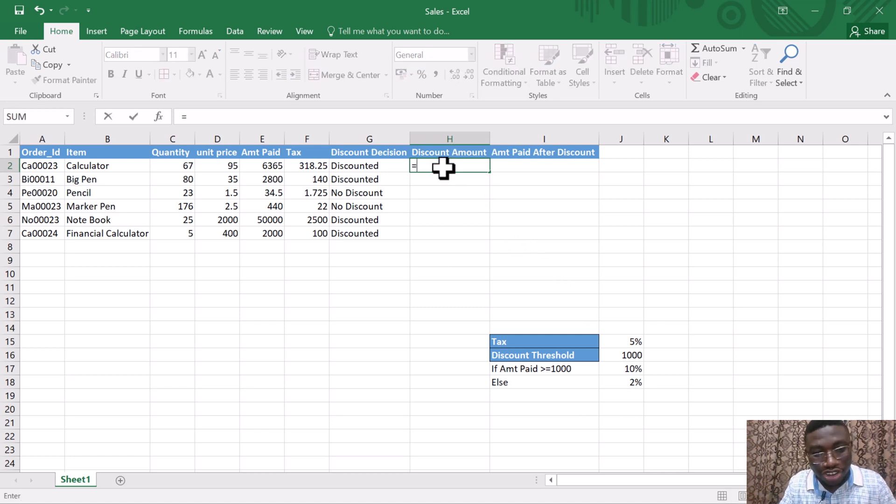
{"action": "type", "text": "if("}
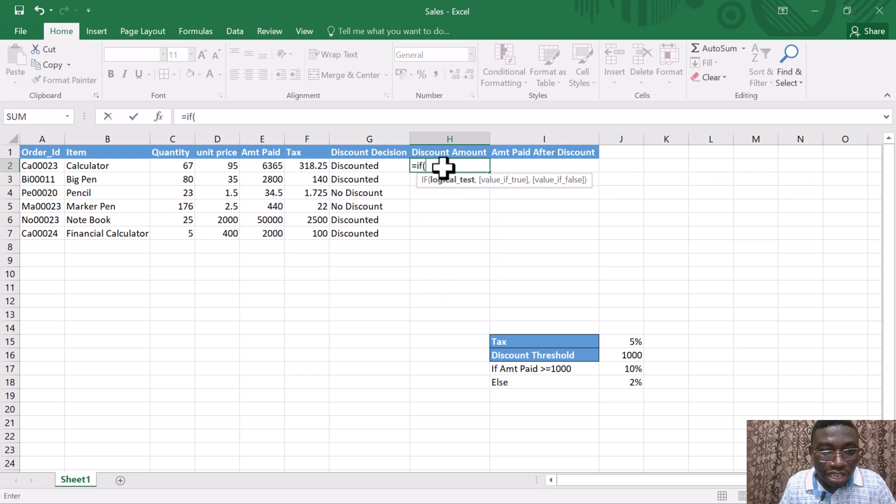
{"action": "left_click", "coordinate": [262, 164]}
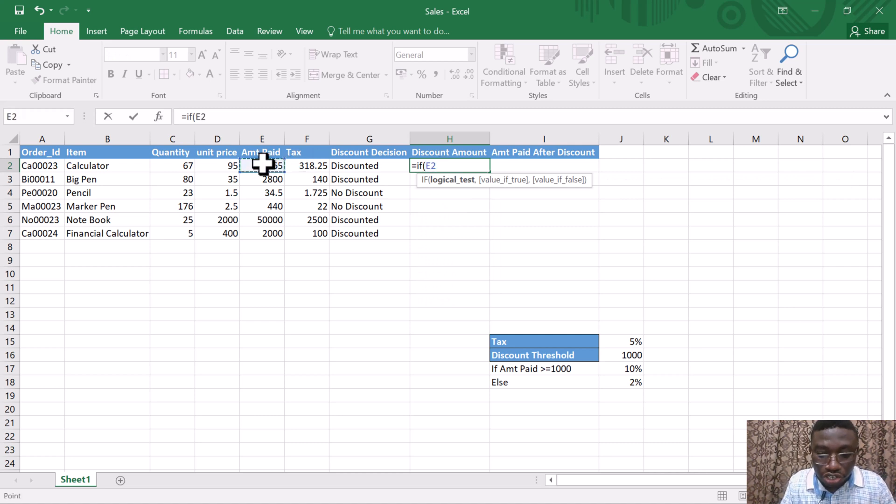
{"action": "type", "text": ">"}
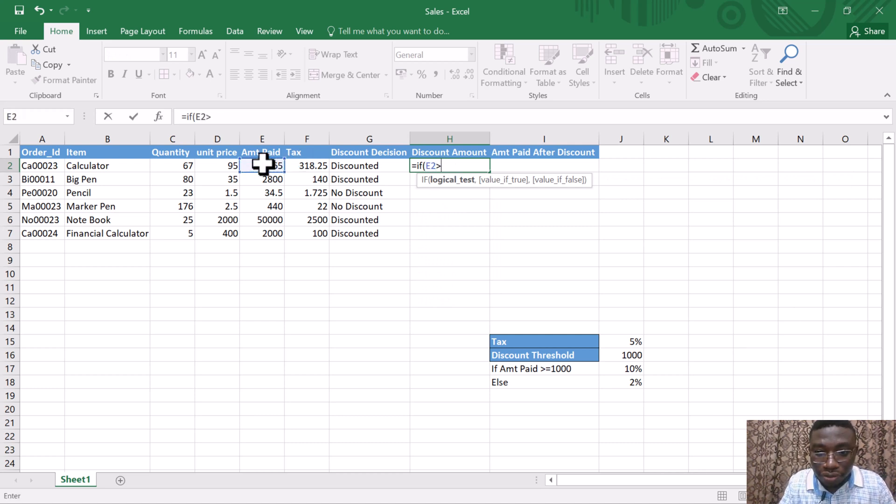
{"action": "left_click", "coordinate": [624, 352]}
{"action": "left_click", "coordinate": [447, 166]}
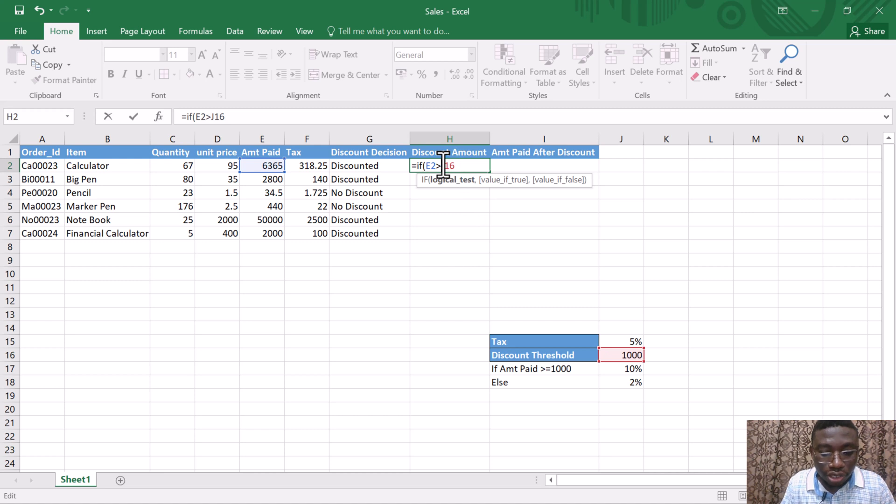
{"action": "type", "text": "$"}
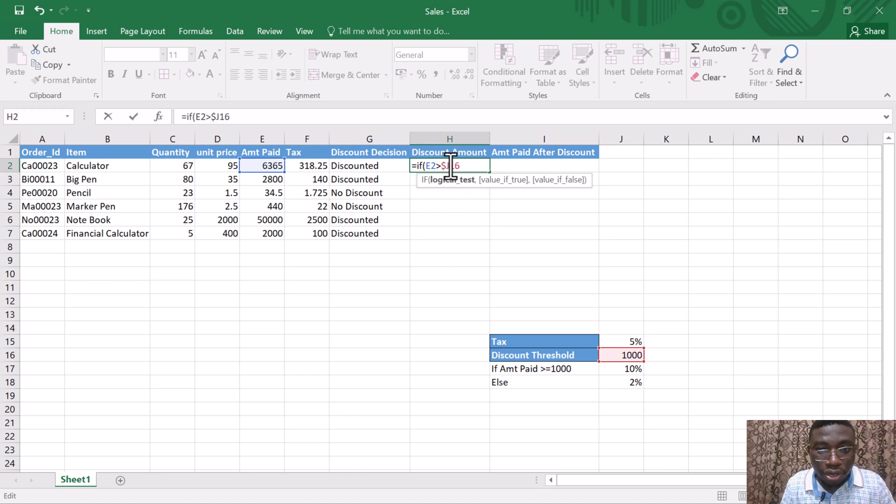
{"action": "left_click", "coordinate": [452, 167]}
{"action": "type", "text": "$16"}
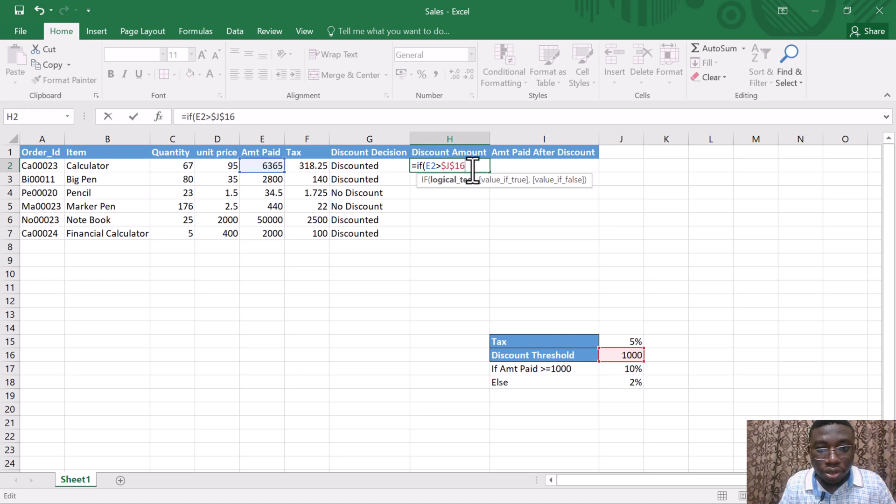
Set the value if true in H2's IF formula to $J$17*E2, with an absolute reference to the 10% rate
{"action": "type", "text": ","}
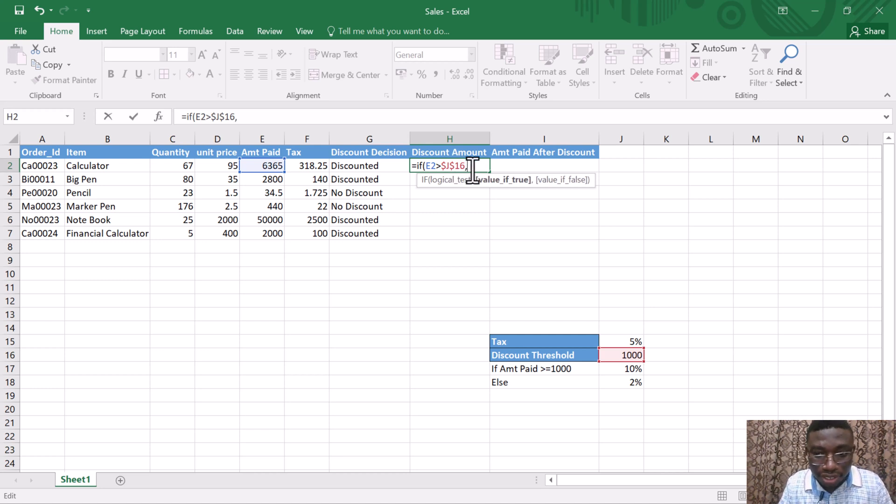
{"action": "left_click", "coordinate": [628, 369]}
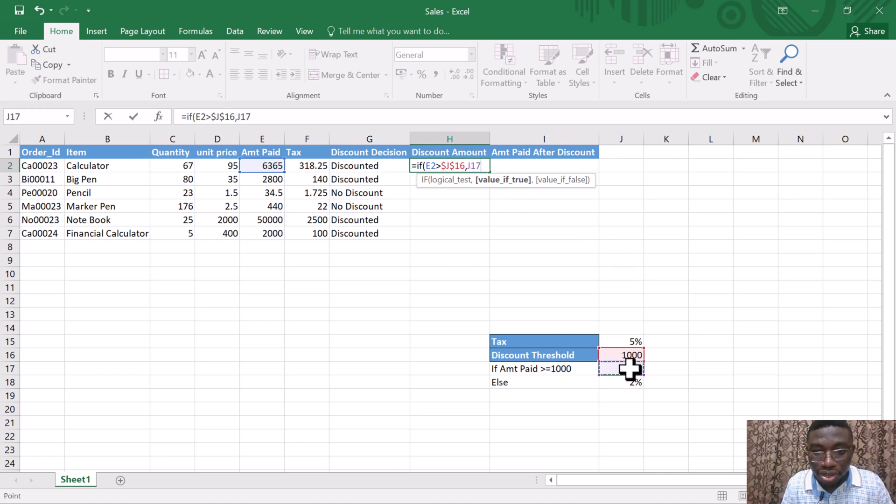
{"action": "left_click", "coordinate": [470, 166]}
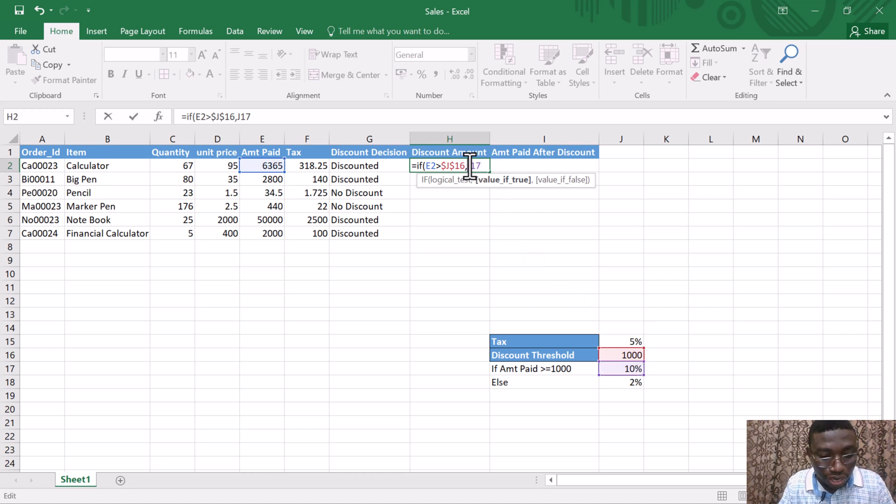
{"action": "type", "text": "$"}
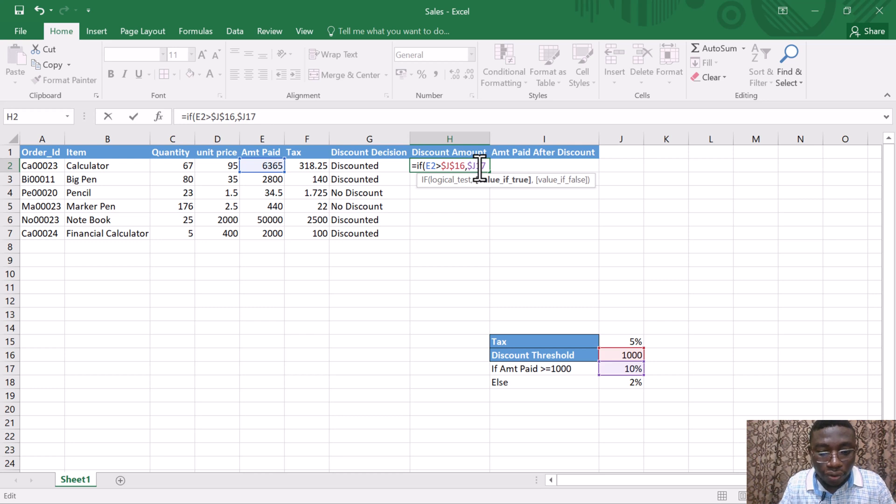
{"action": "left_click", "coordinate": [480, 168]}
{"action": "type", "text": "$"}
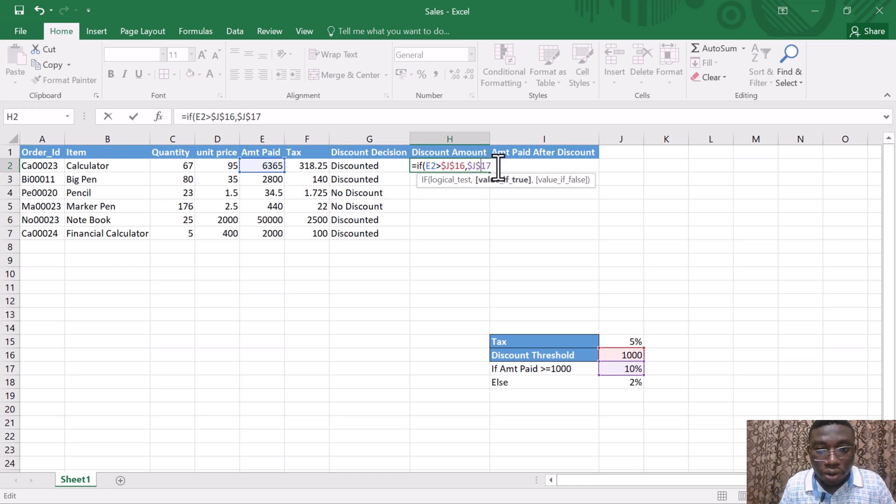
{"action": "left_click", "coordinate": [495, 168]}
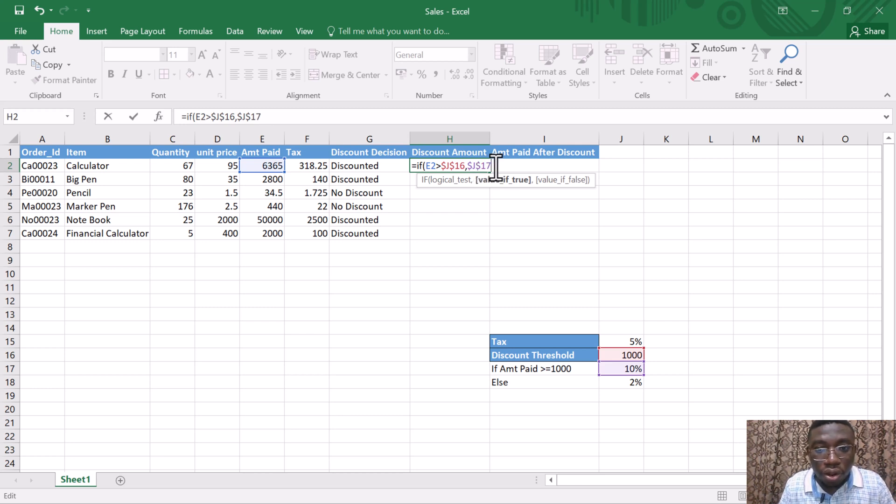
{"action": "type", "text": "*"}
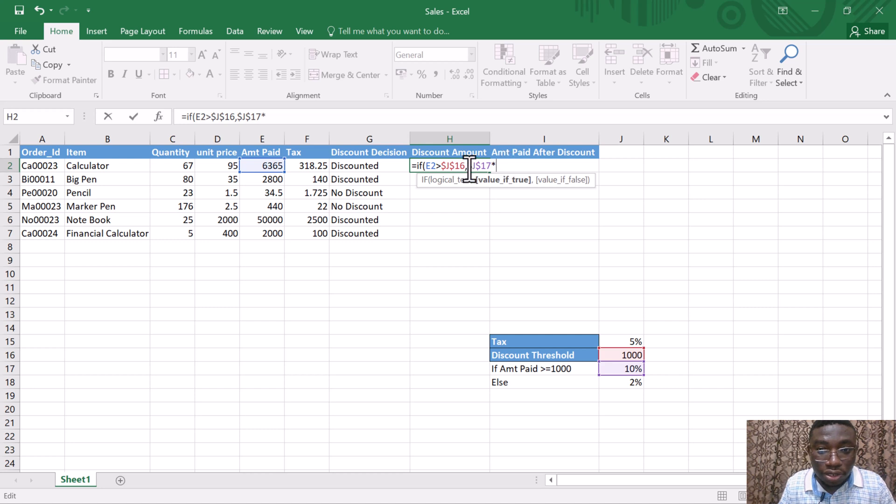
{"action": "left_click", "coordinate": [270, 164]}
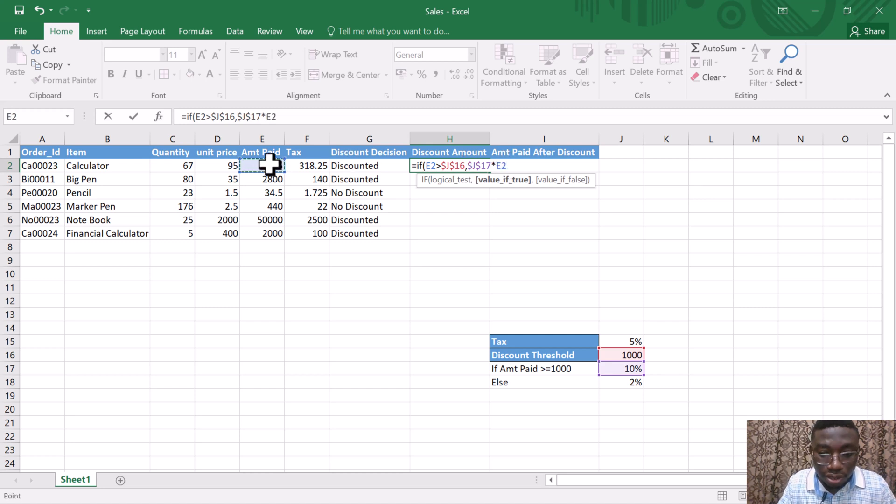
Complete H2's IF formula with $J$18*E2 as the value if false, using the 2% rate as an absolute reference
{"action": "type", "text": ","}
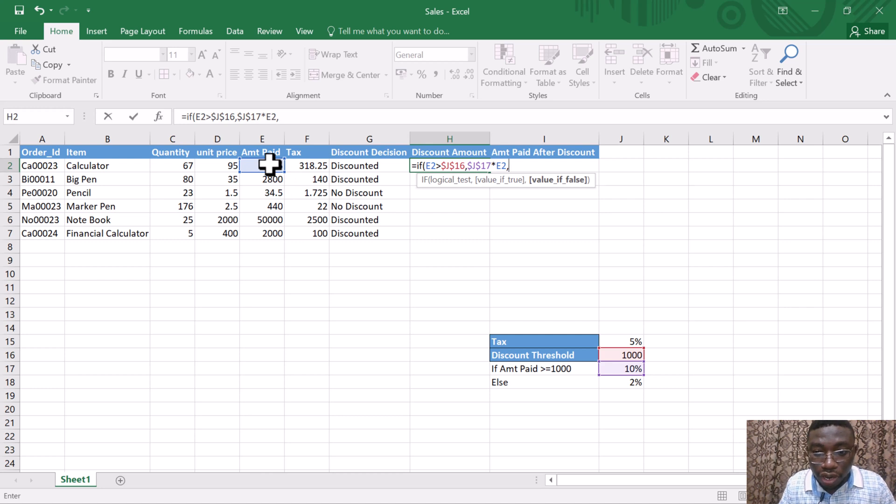
{"action": "left_click", "coordinate": [630, 379]}
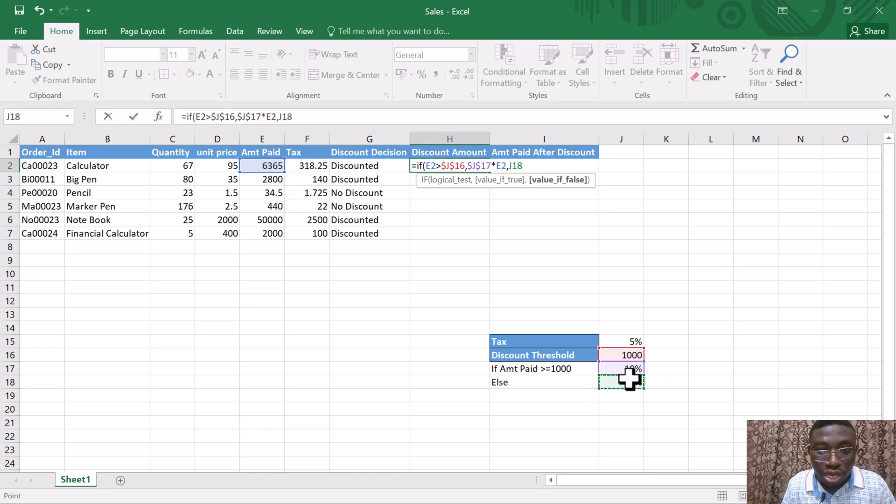
{"action": "left_click", "coordinate": [512, 167]}
{"action": "type", "text": "$"}
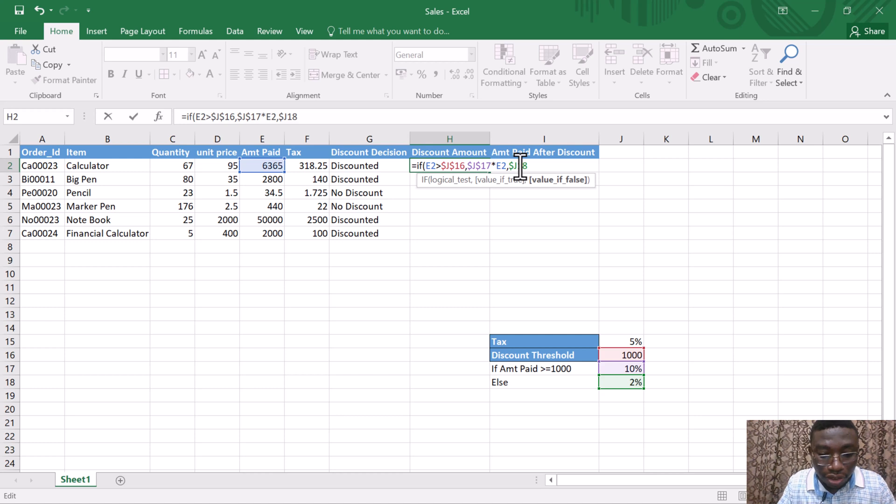
{"action": "left_click", "coordinate": [520, 167]}
{"action": "type", "text": "$17"}
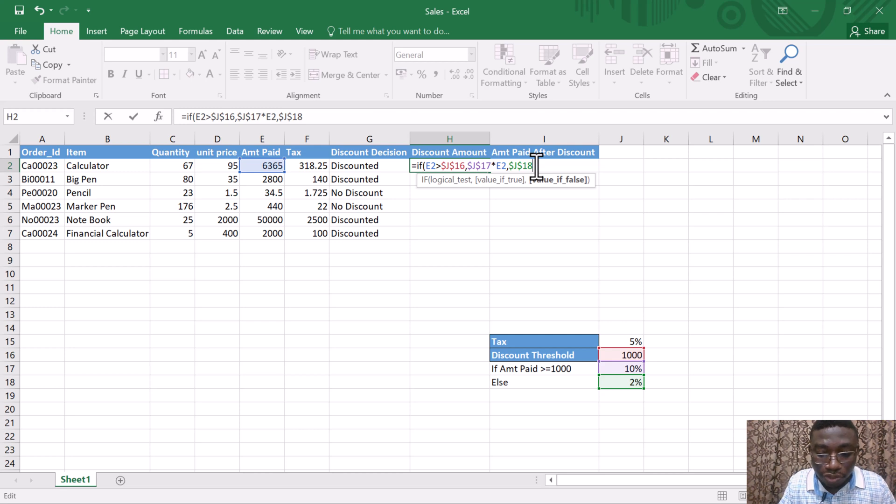
{"action": "type", "text": "*"}
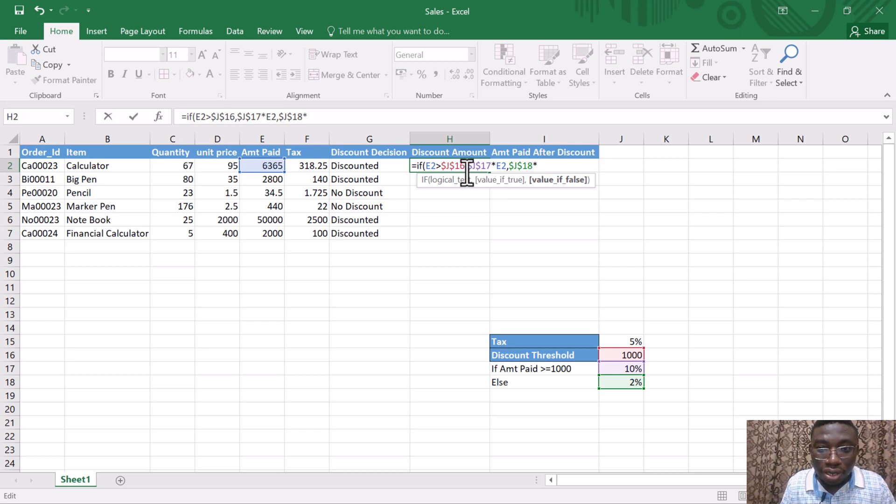
{"action": "left_click", "coordinate": [272, 166]}
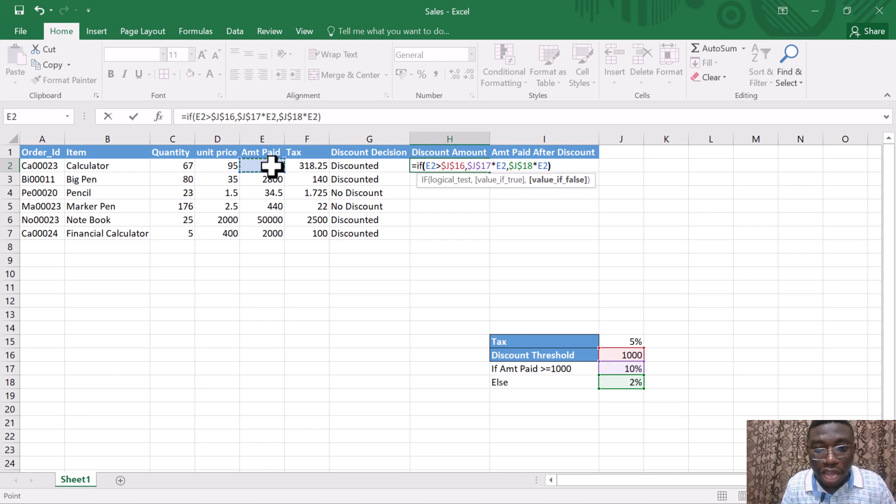
{"action": "key", "text": "Return"}
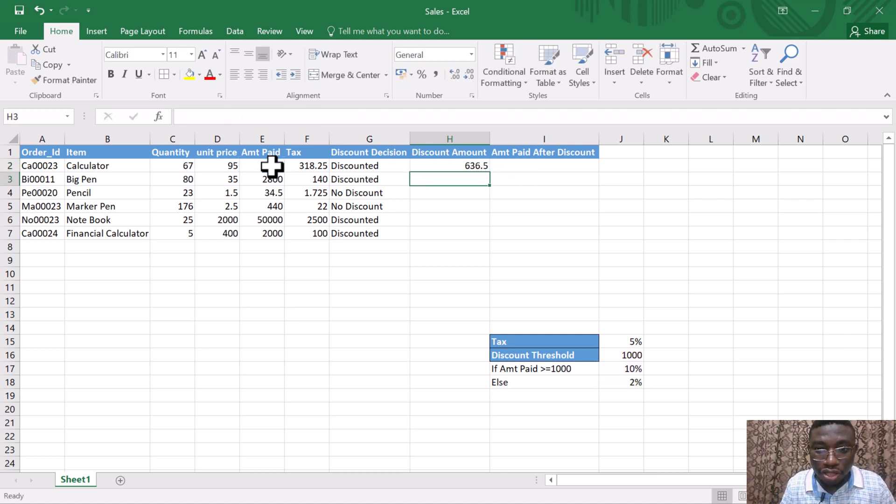
Fill the H2 discount formula down through H7 and check the copied formulas in H5 and H3
{"action": "left_click", "coordinate": [445, 167]}
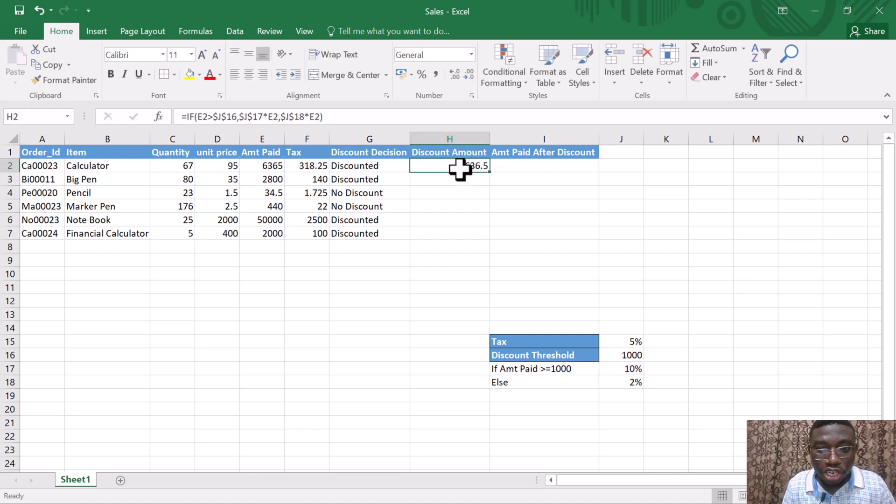
{"action": "double_click", "coordinate": [489, 171]}
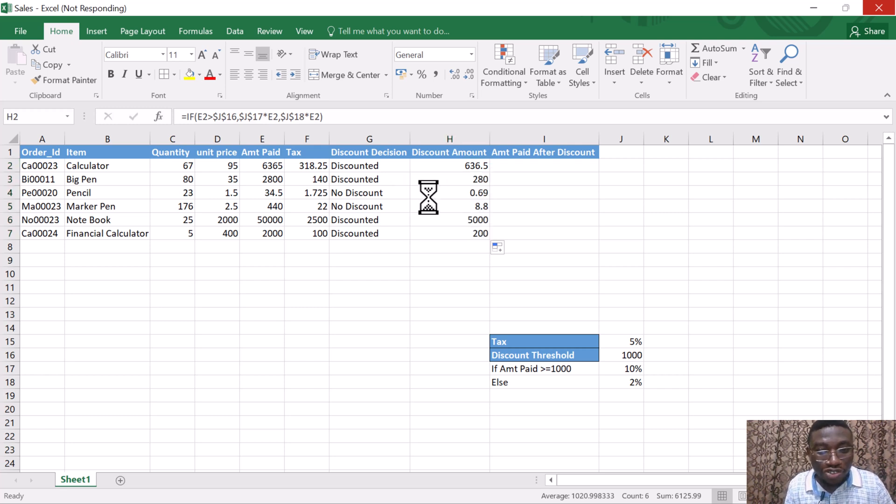
{"action": "left_click", "coordinate": [471, 206]}
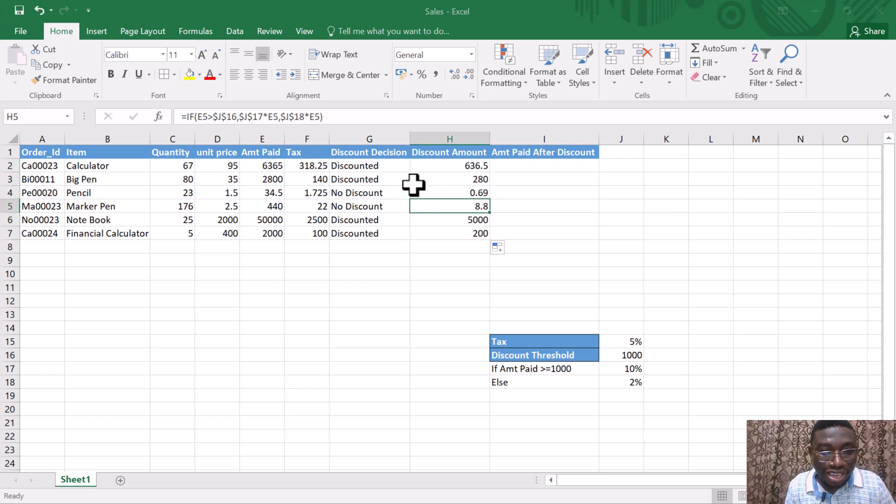
{"action": "left_click", "coordinate": [476, 179]}
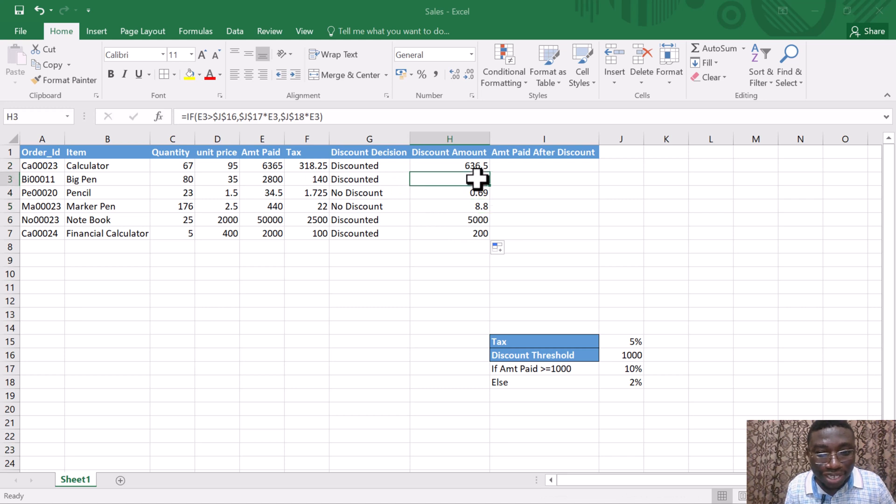
Add the header "Amt Paid After Discount (if Fxn)" in J1 and fit column J's width to it
{"action": "left_click", "coordinate": [513, 167]}
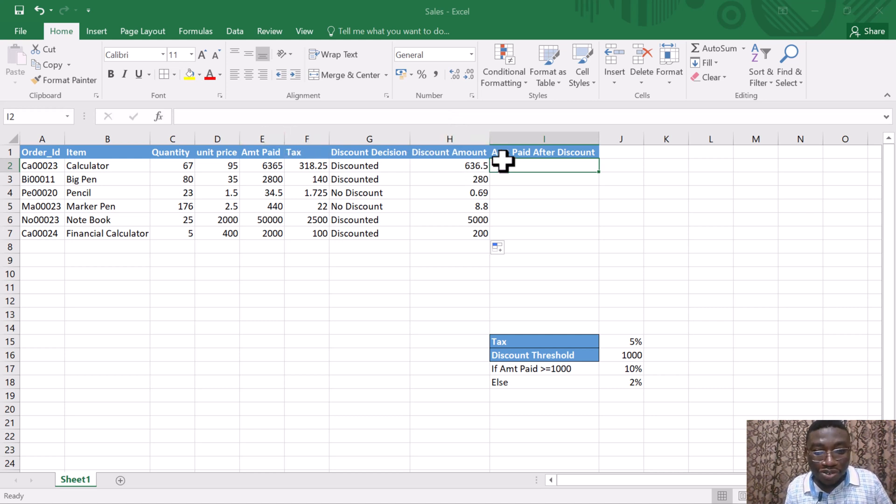
{"action": "left_click", "coordinate": [625, 155]}
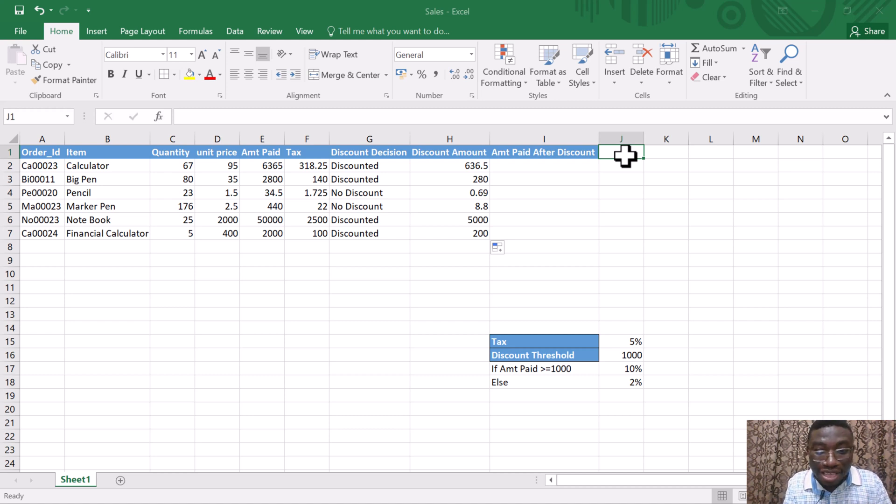
{"action": "type", "text": "A"}
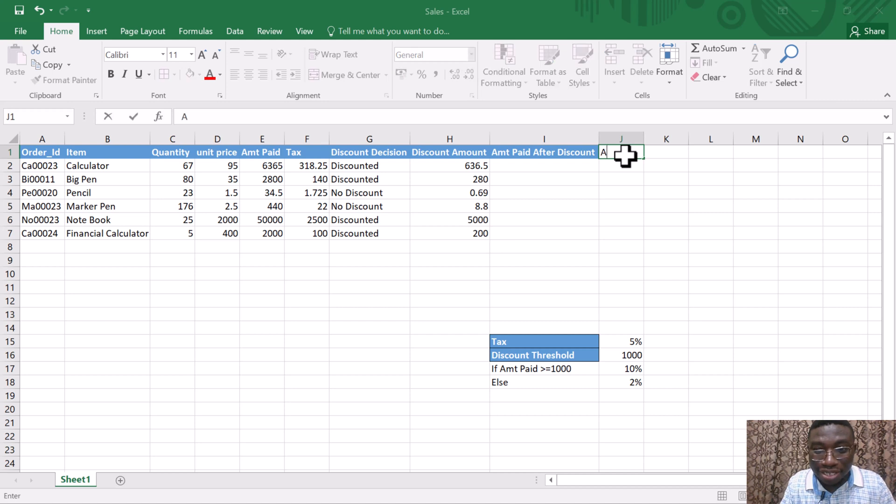
{"action": "type", "text": "mt Pain"}
{"action": "key", "text": "BackSpace"}
{"action": "type", "text": "d"}
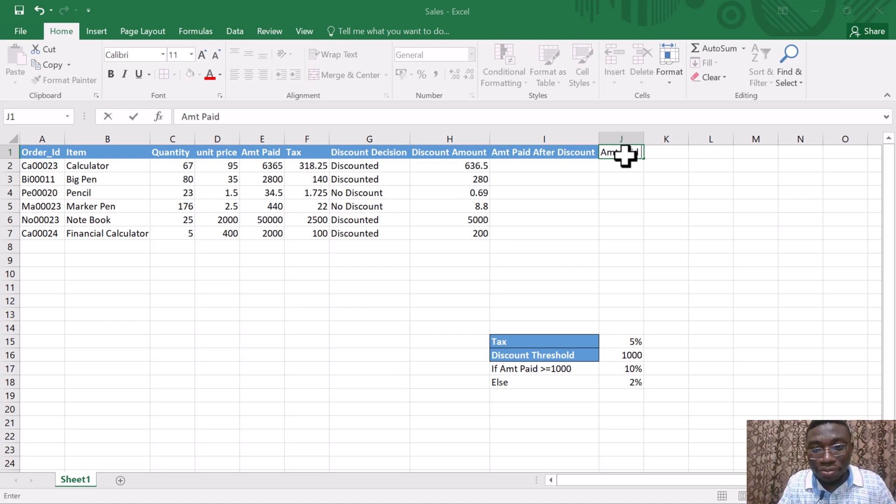
{"action": "type", "text": " After"}
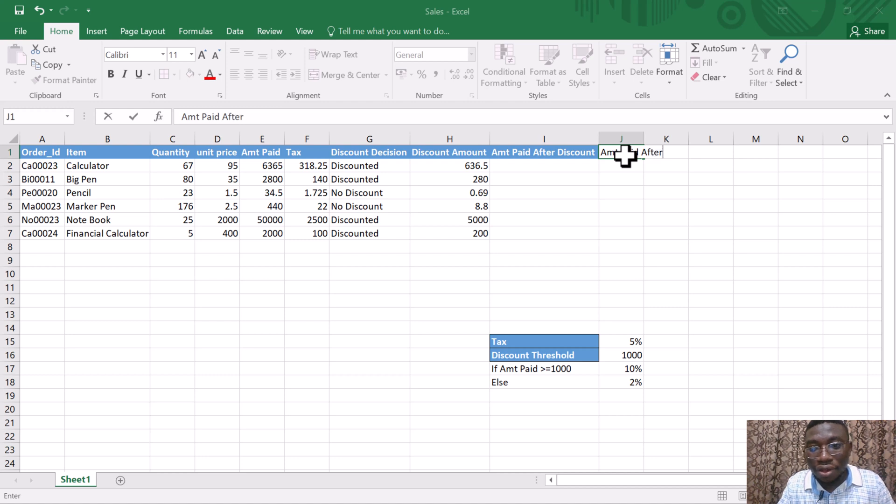
{"action": "type", "text": " Discount (if Fxn)"}
{"action": "key", "text": "Return"}
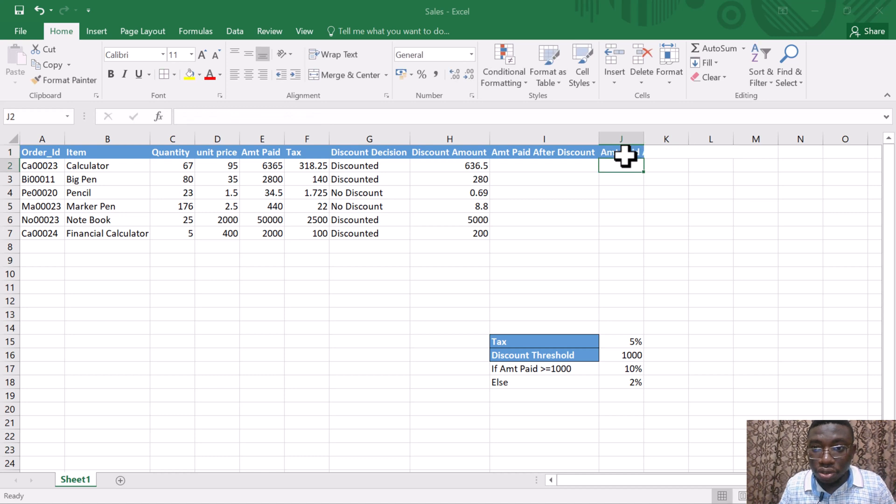
{"action": "double_click", "coordinate": [645, 137]}
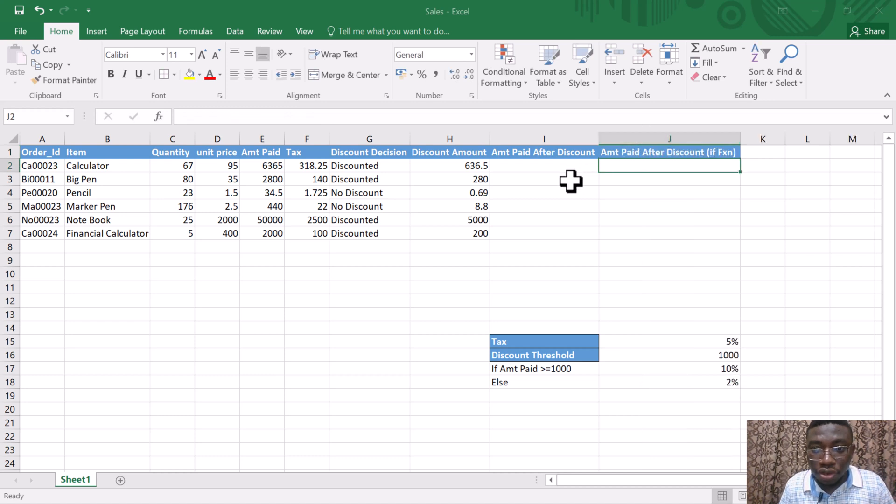
Calculate the amount paid after discount in I2 with =E2-H2 and fill the formula down through I7
{"action": "left_click", "coordinate": [544, 169]}
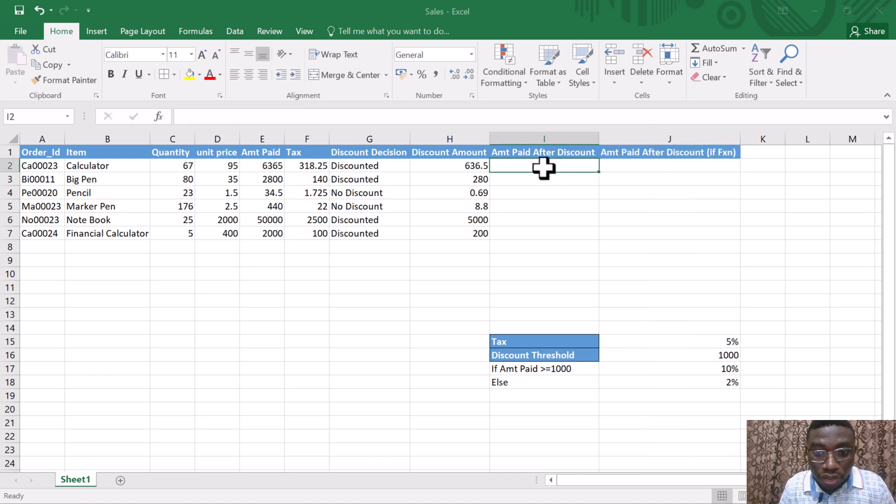
{"action": "type", "text": "="}
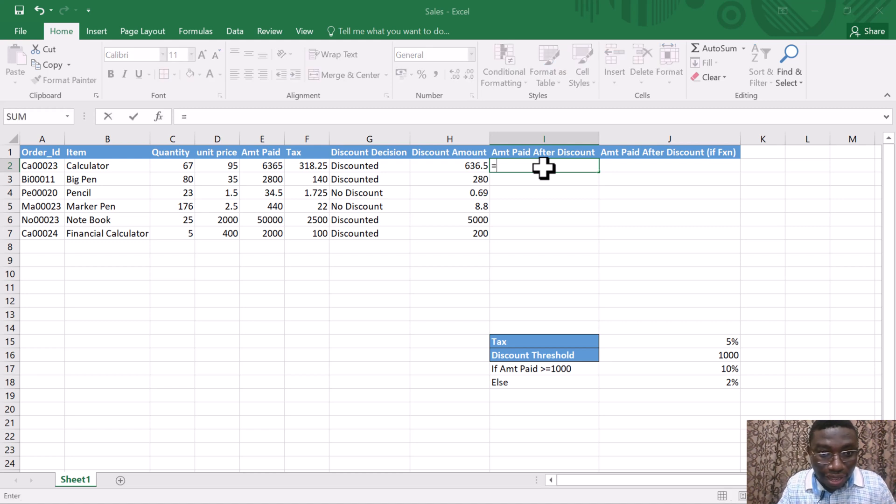
{"action": "type", "text": "E2"}
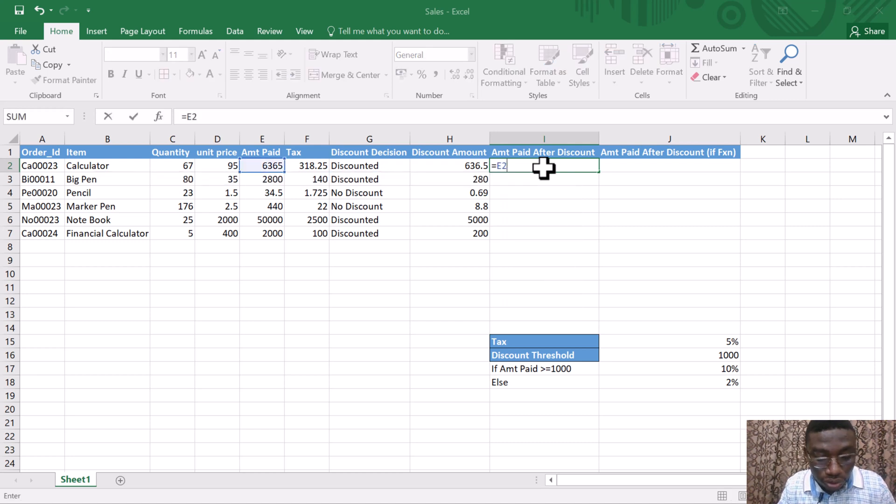
{"action": "type", "text": "-h"}
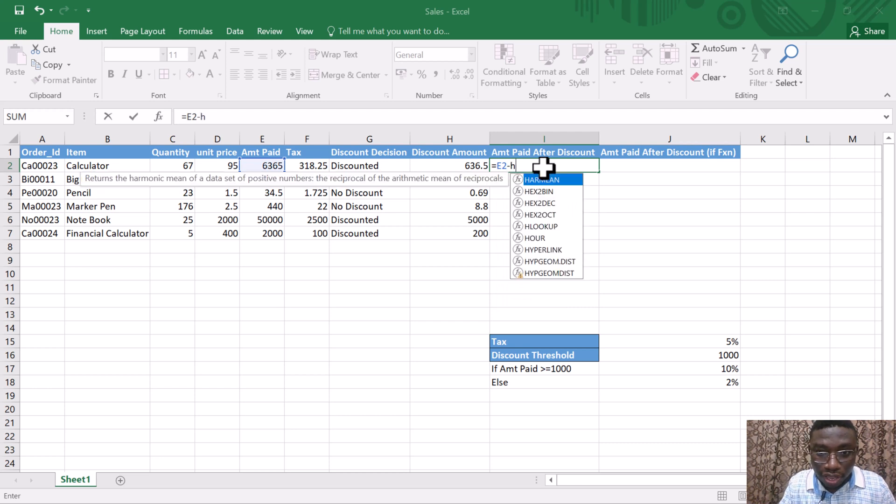
{"action": "type", "text": "2"}
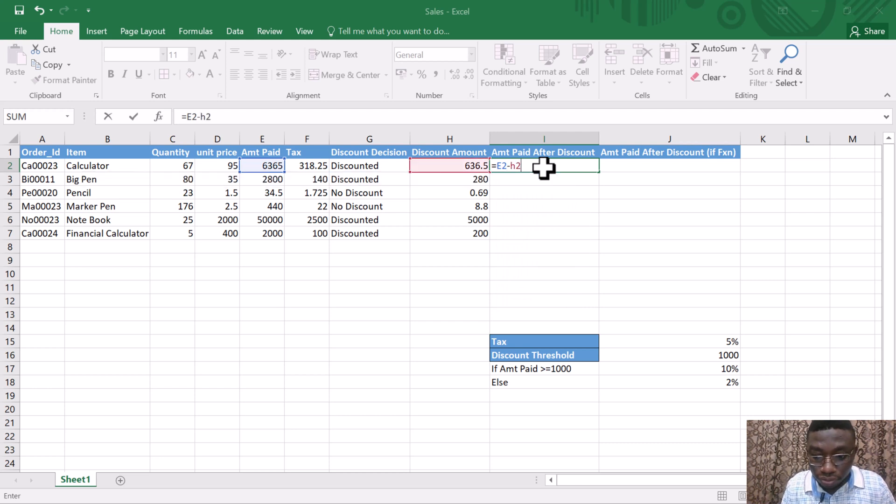
{"action": "key", "text": "Return"}
{"action": "left_click", "coordinate": [545, 168]}
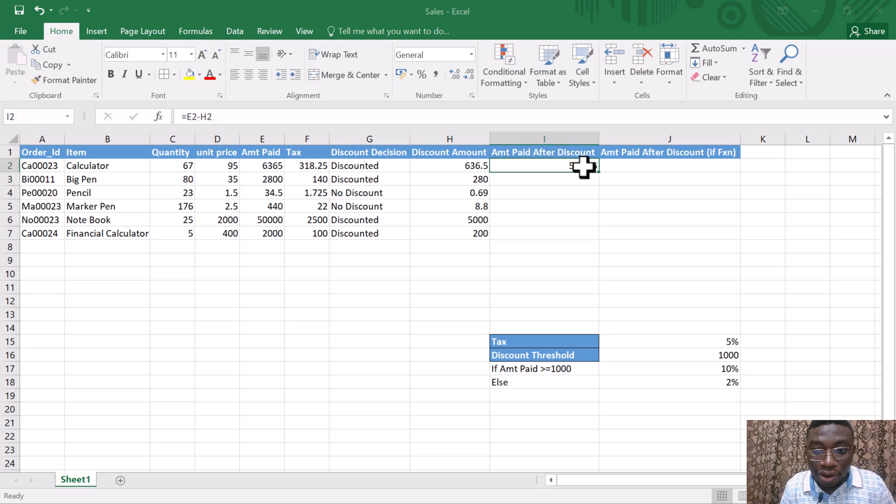
{"action": "double_click", "coordinate": [596, 173]}
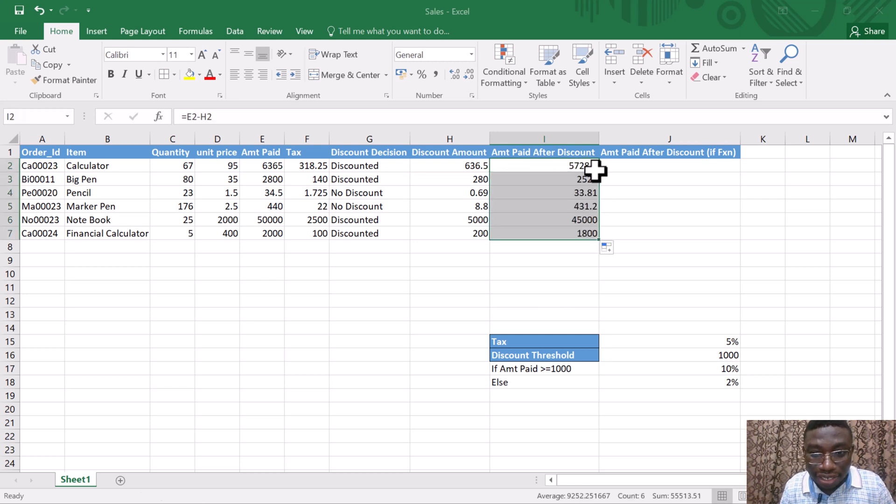
Begin an IF formula in J2 with the logical test E2>$J$16, using an absolute reference to the discount threshold
{"action": "left_click", "coordinate": [640, 162]}
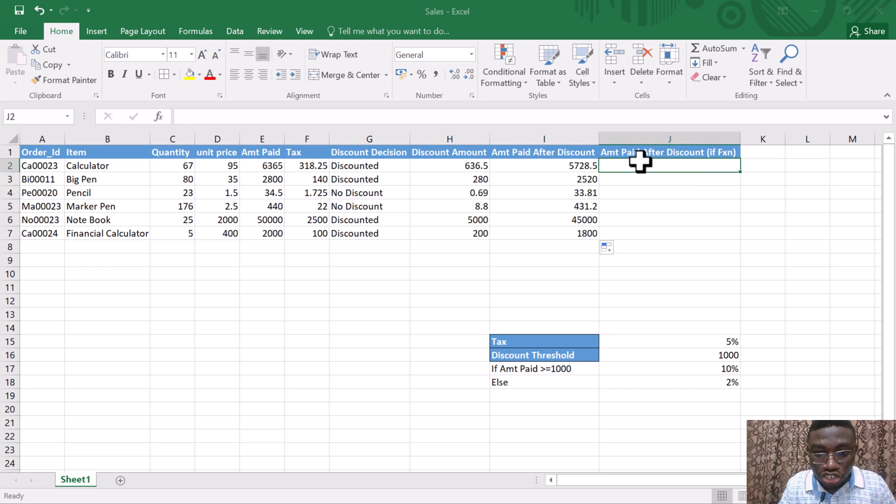
{"action": "key", "text": "BackSpace"}
{"action": "type", "text": "="}
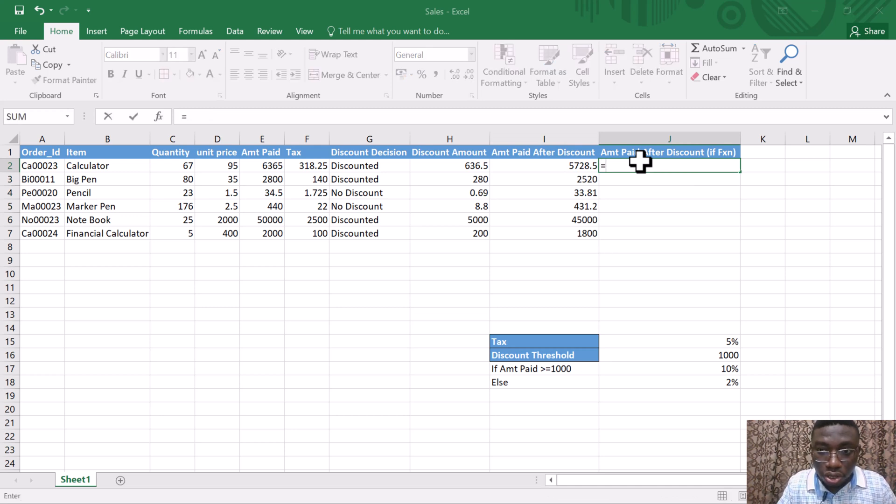
{"action": "type", "text": "if("}
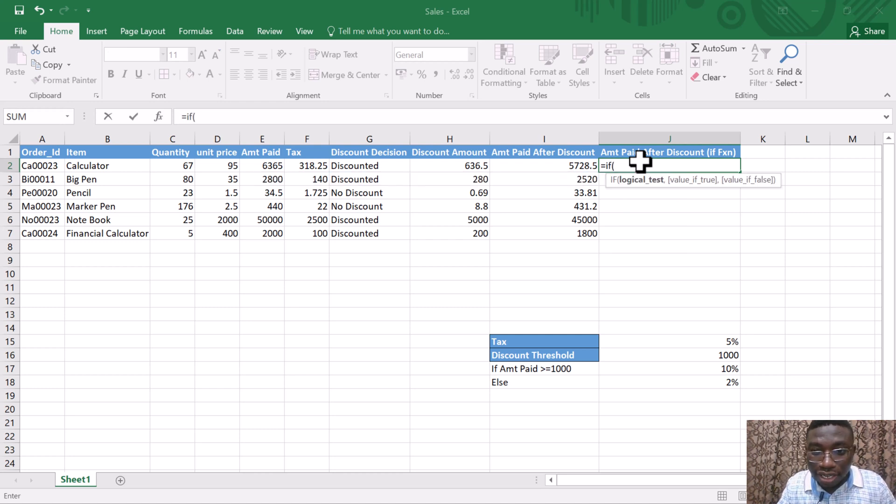
{"action": "left_click", "coordinate": [271, 167]}
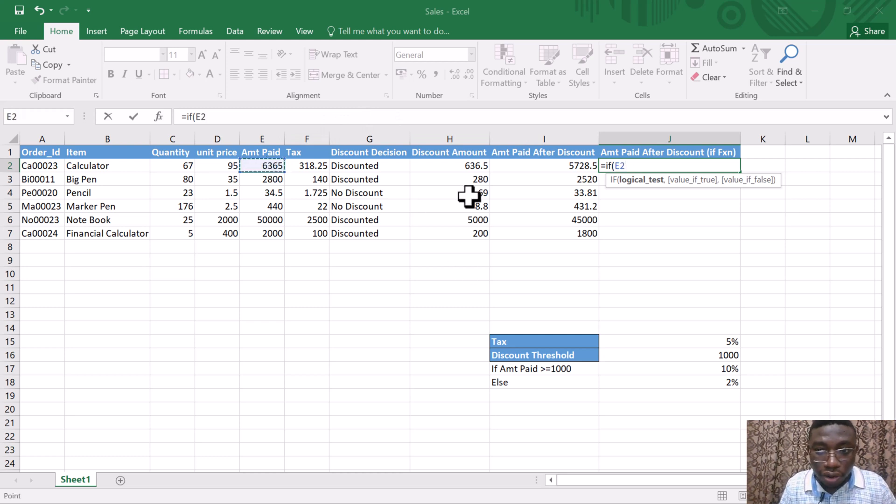
{"action": "type", "text": ">"}
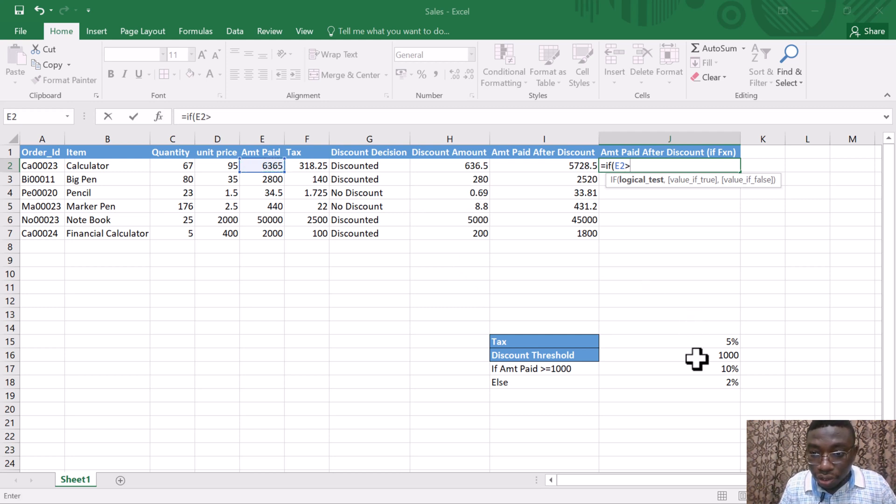
{"action": "left_click", "coordinate": [716, 355]}
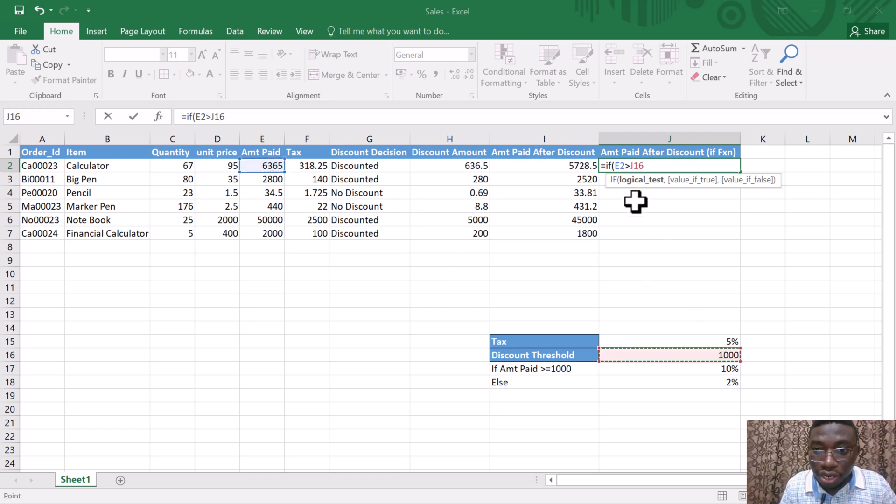
{"action": "left_click", "coordinate": [632, 166]}
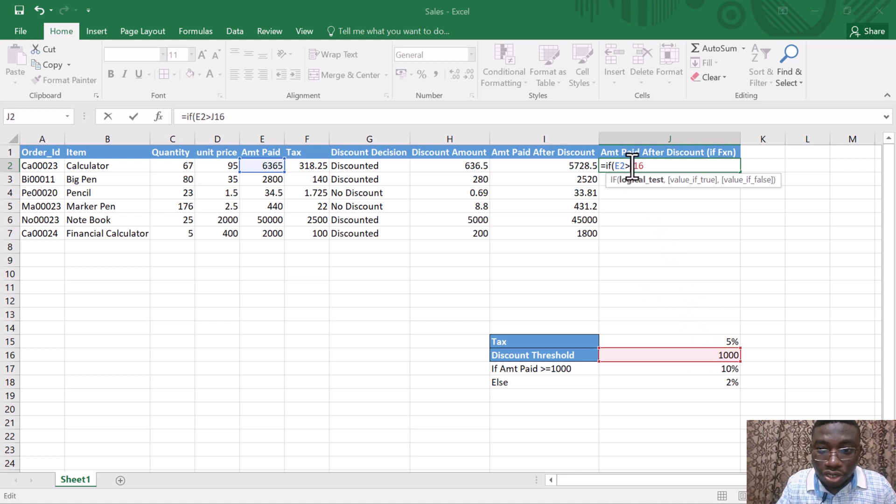
{"action": "type", "text": "$"}
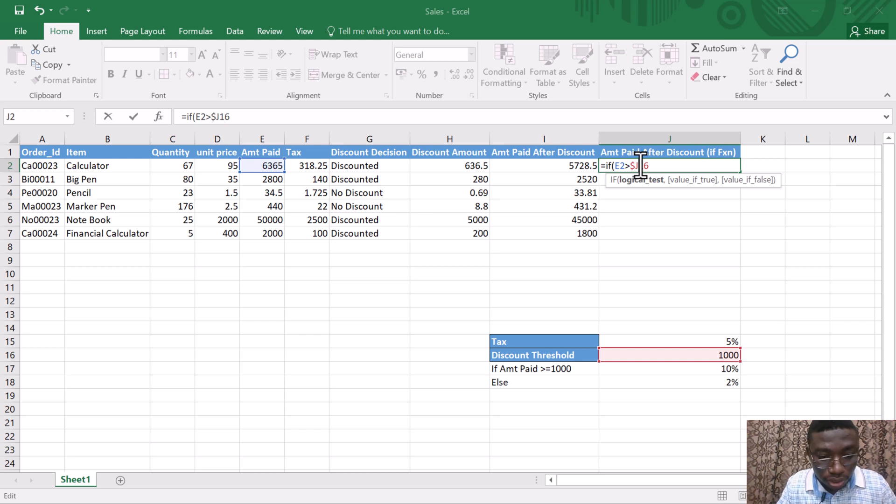
{"action": "left_click", "coordinate": [640, 167]}
{"action": "type", "text": "$16"}
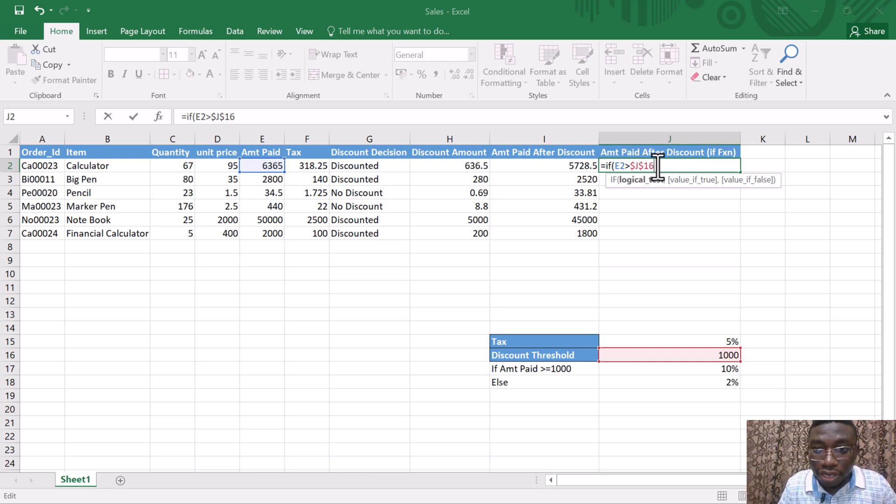
Set the value if true in J2's IF formula to E2-($J$17*E2), with an absolute reference to the 10% rate
{"action": "type", "text": ","}
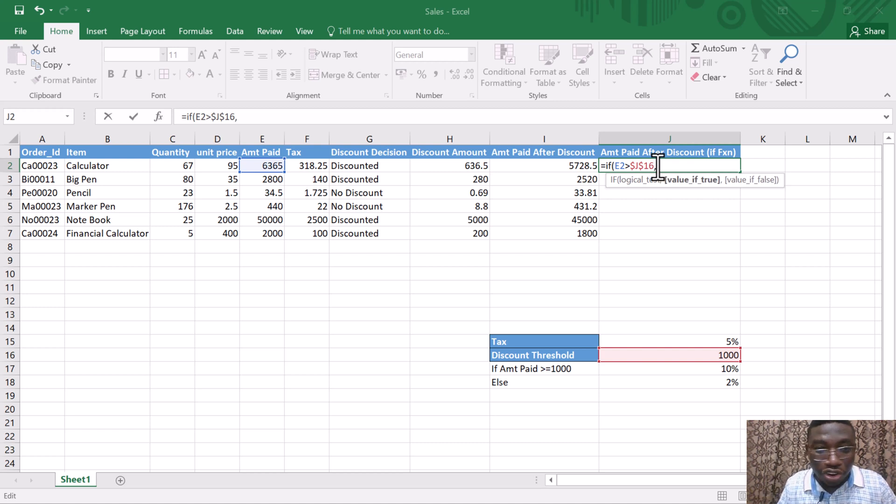
{"action": "left_click", "coordinate": [267, 166]}
{"action": "type", "text": "-("}
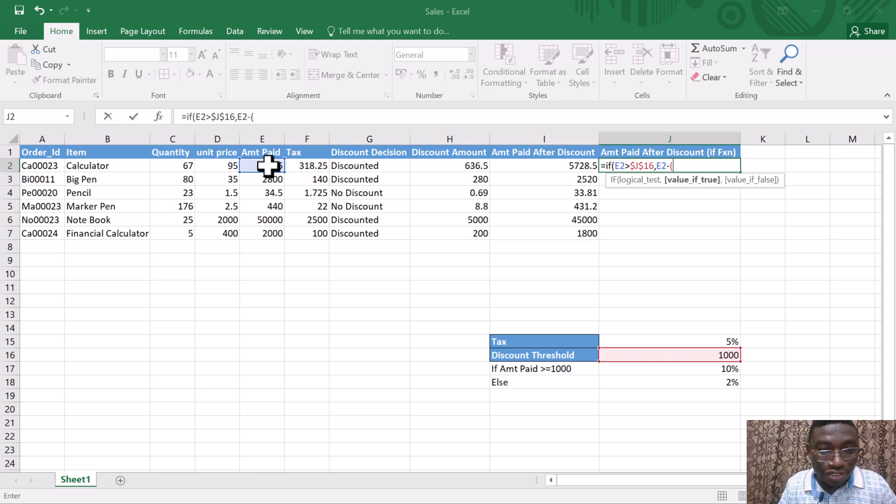
{"action": "left_click", "coordinate": [721, 369]}
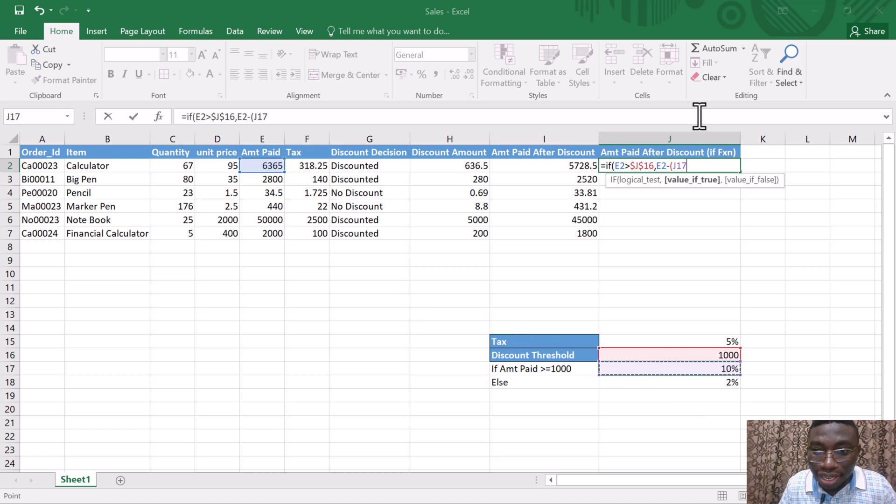
{"action": "left_click", "coordinate": [673, 167]}
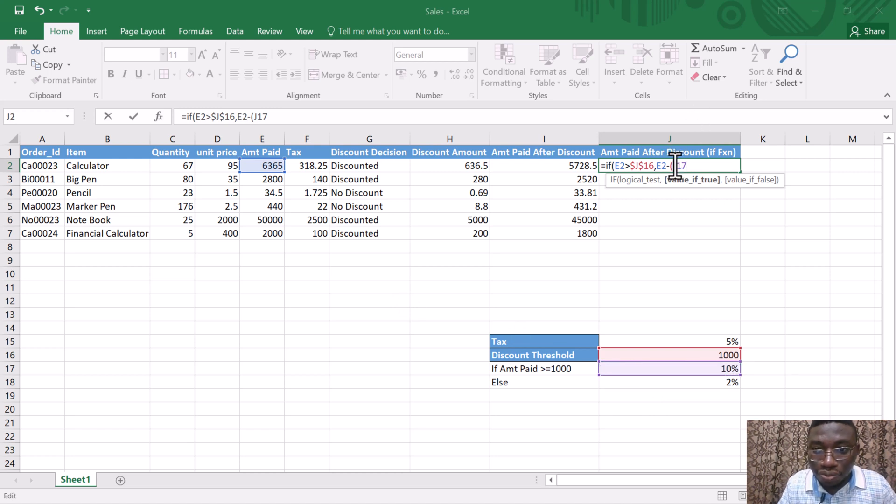
{"action": "type", "text": "$J$"}
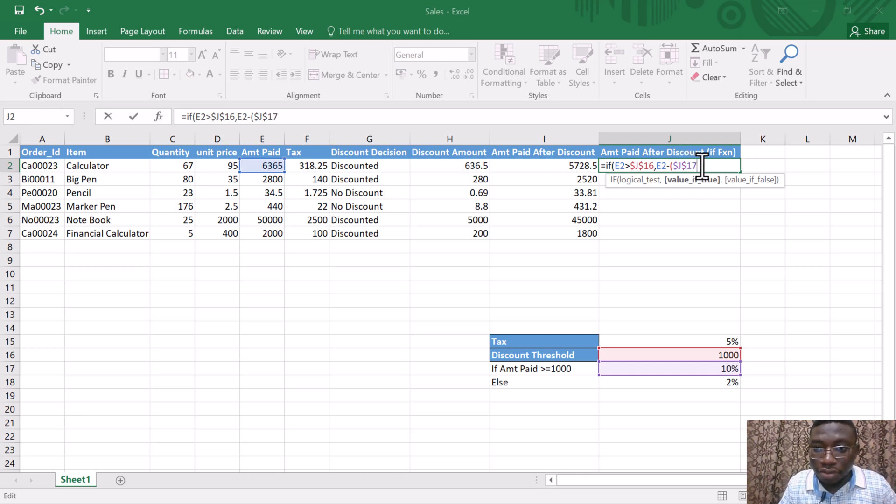
{"action": "type", "text": "*"}
{"action": "left_click", "coordinate": [260, 165]}
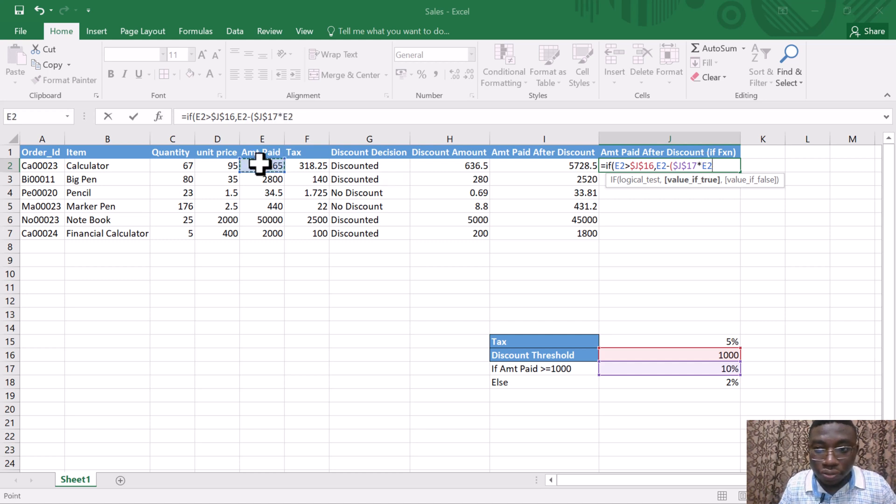
{"action": "type", "text": ")"}
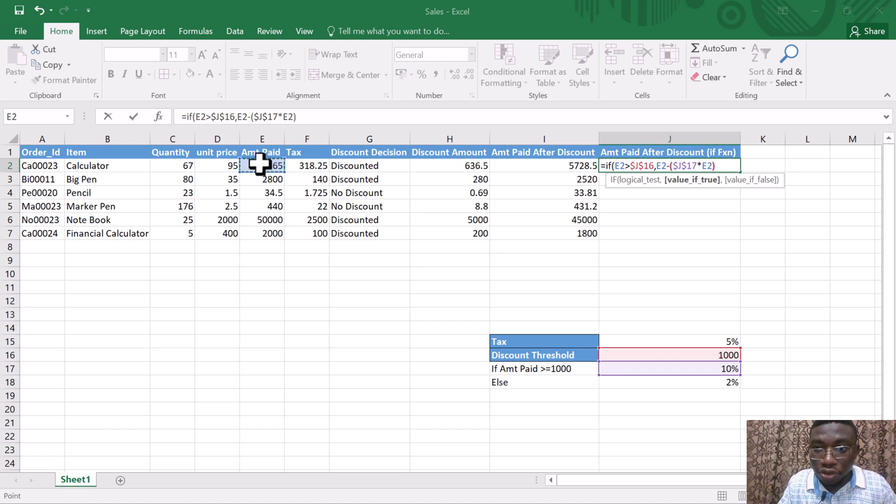
Complete J2's IF formula with E2-($J$18*E2) as the value if false, using an absolute reference to the 2% rate
{"action": "type", "text": ","}
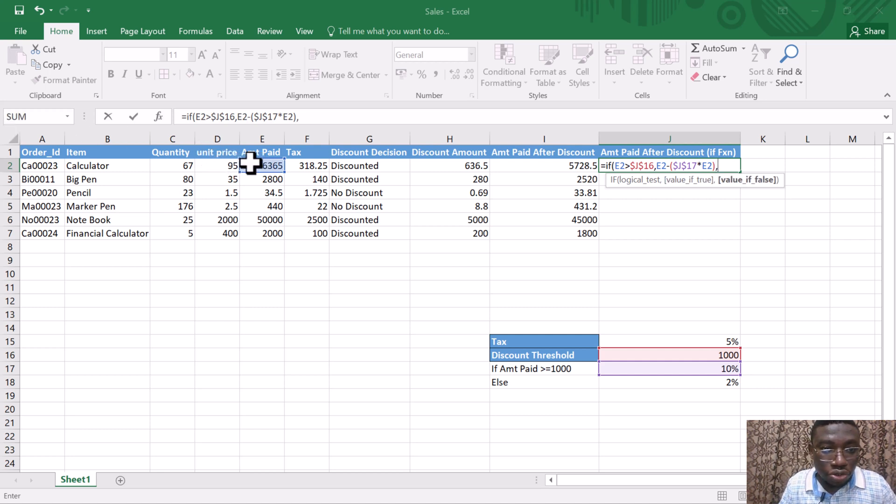
{"action": "left_click", "coordinate": [255, 164]}
{"action": "type", "text": "-("}
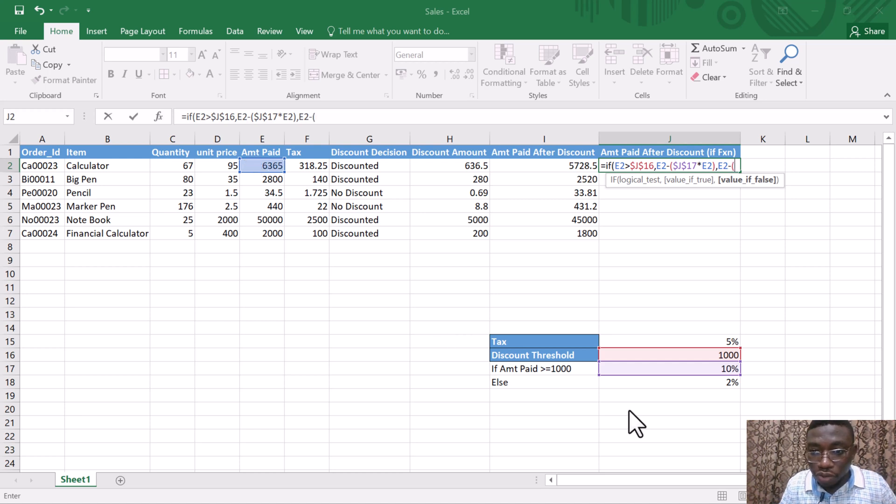
{"action": "left_click", "coordinate": [689, 380]}
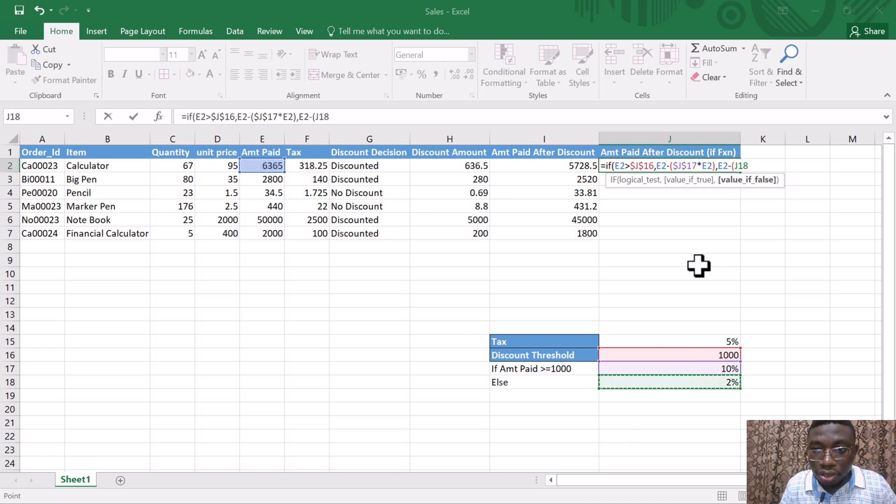
{"action": "left_click", "coordinate": [740, 165]}
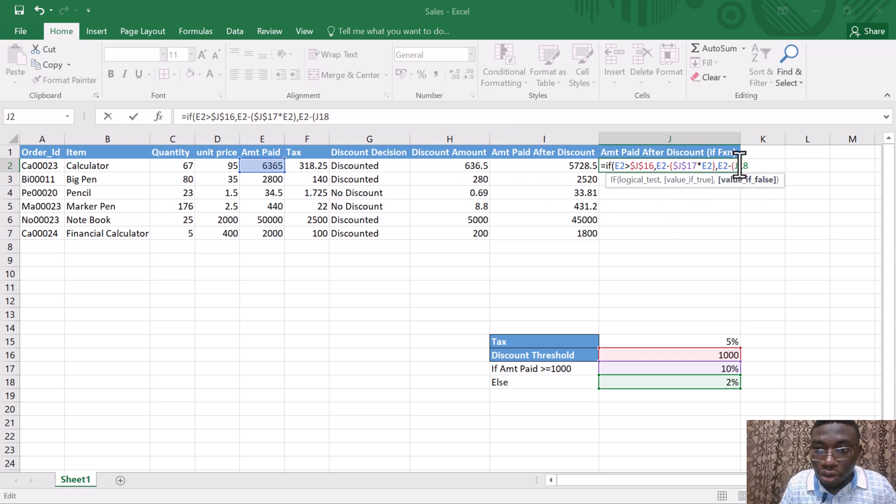
{"action": "type", "text": "$"}
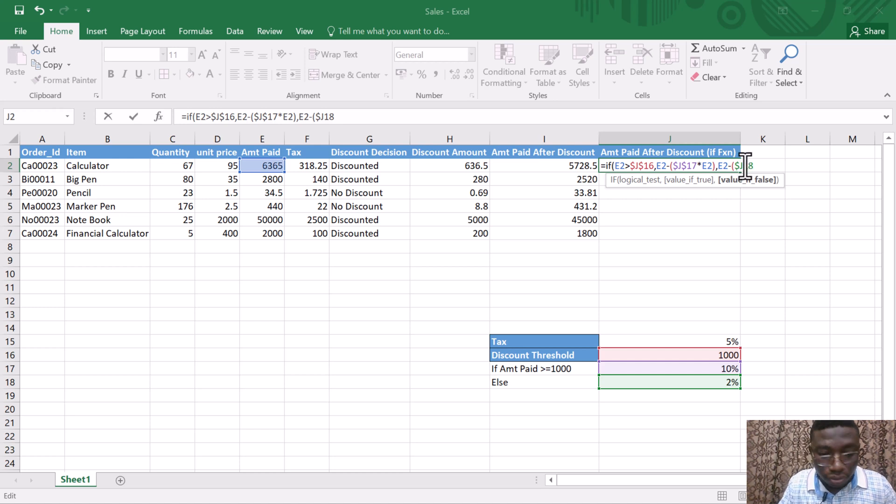
{"action": "left_click", "coordinate": [745, 166]}
{"action": "type", "text": "$18*"}
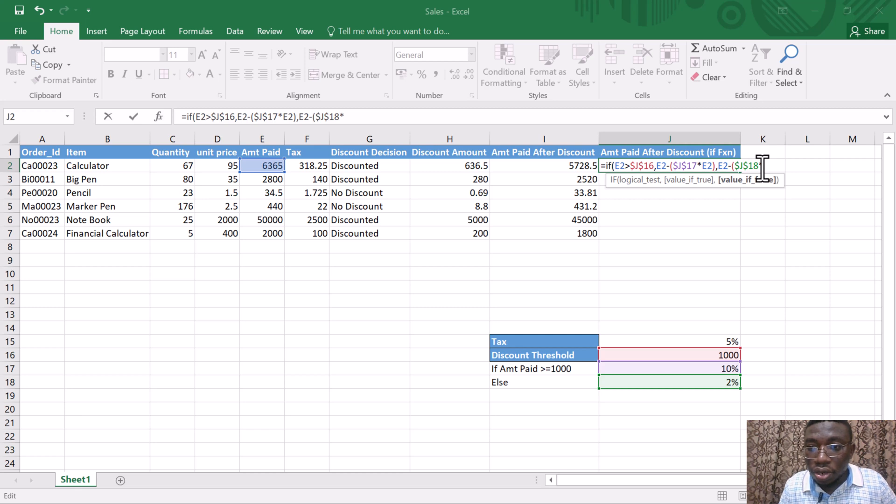
{"action": "left_click", "coordinate": [267, 165]}
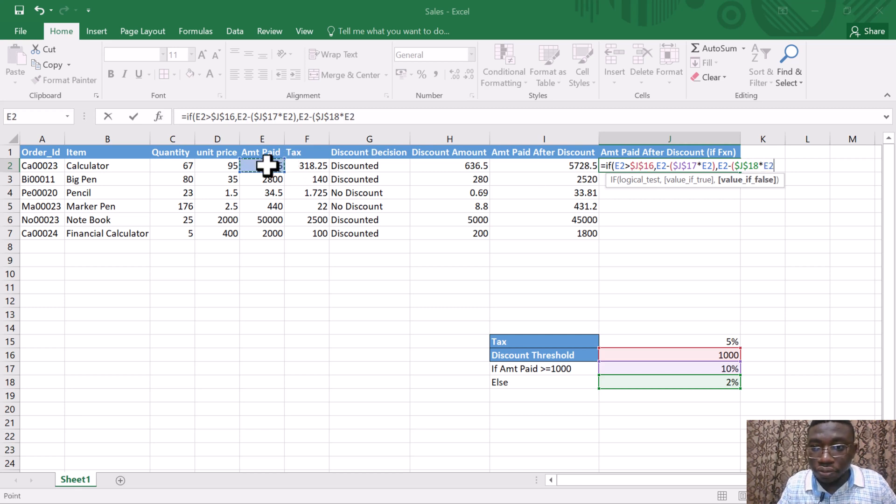
{"action": "type", "text": ")"}
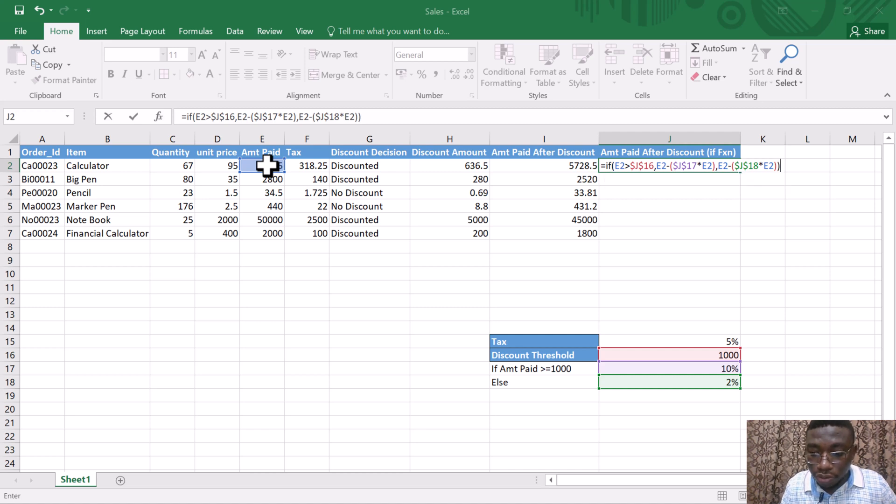
{"action": "key", "text": "Return"}
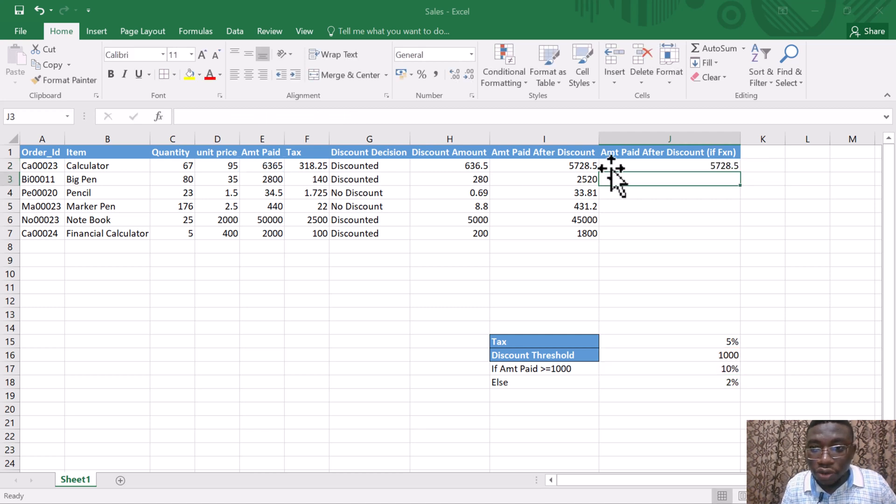
Fill the J2 IF formula down through J7 and check the copied formula in J7
{"action": "left_click", "coordinate": [690, 166]}
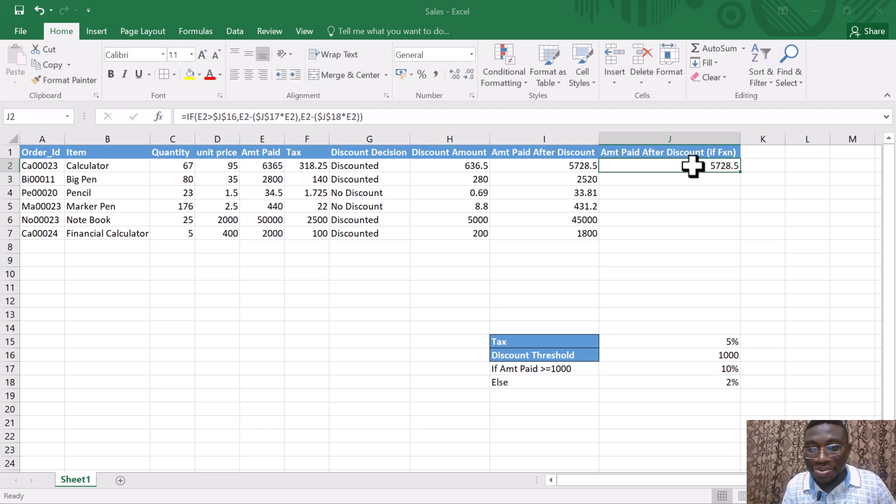
{"action": "double_click", "coordinate": [741, 172]}
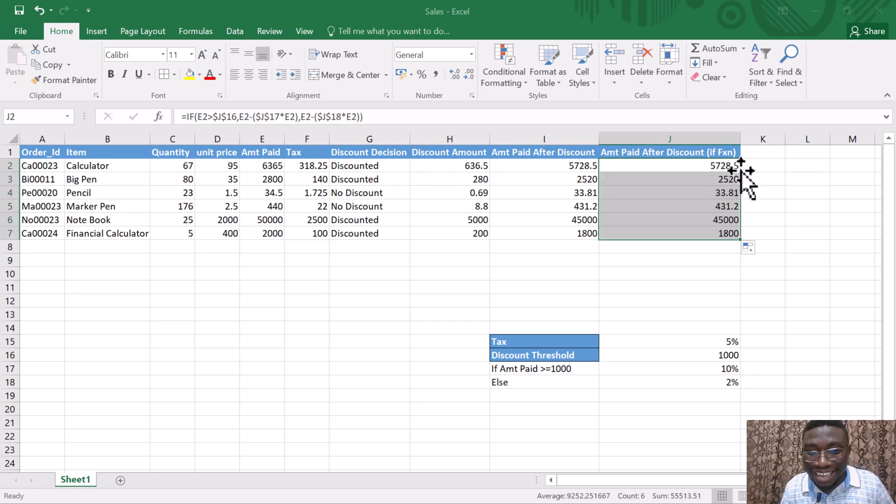
{"action": "left_click", "coordinate": [731, 231]}
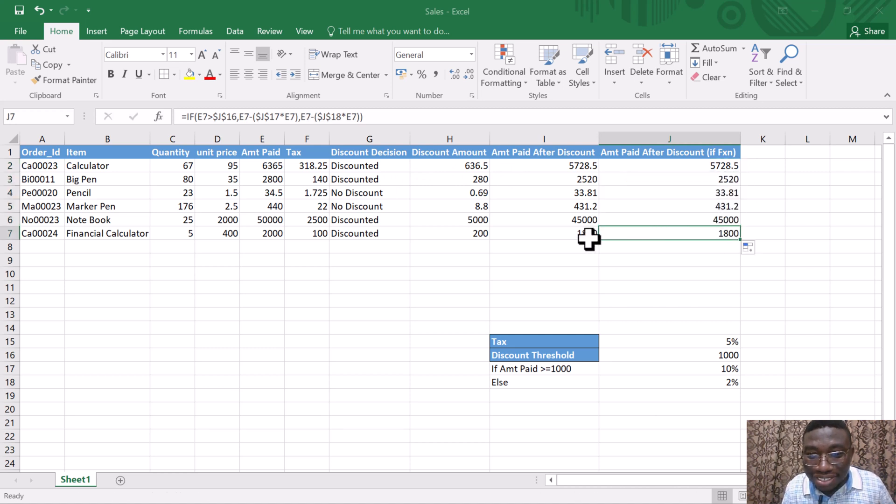
Check the IF formulas in the Amt Paid After Discount (if Fxn) column from J6 up to J2
{"action": "left_click", "coordinate": [707, 220]}
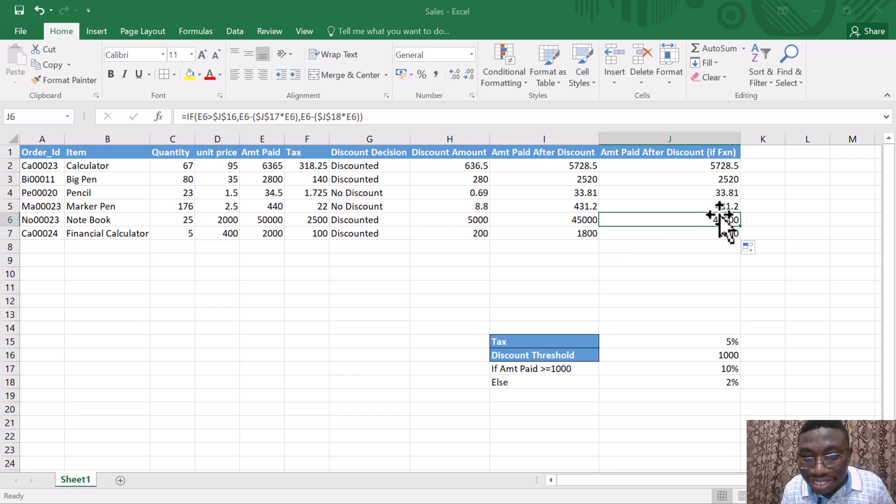
{"action": "left_click", "coordinate": [719, 208]}
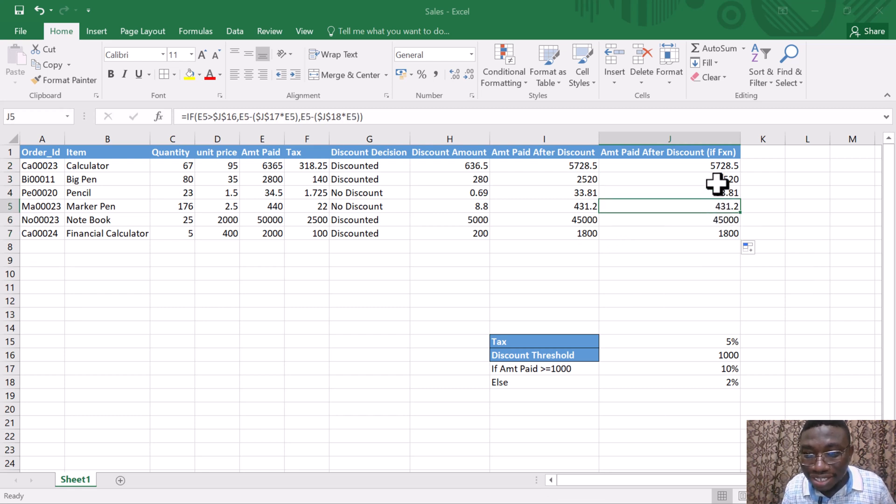
{"action": "left_click_drag", "start_coordinate": [710, 194], "coordinate": [694, 169]}
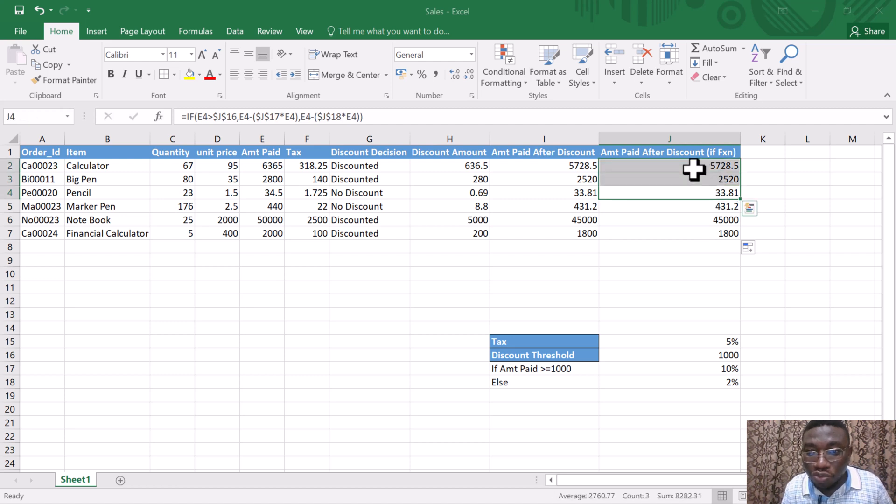
{"action": "left_click", "coordinate": [694, 169]}
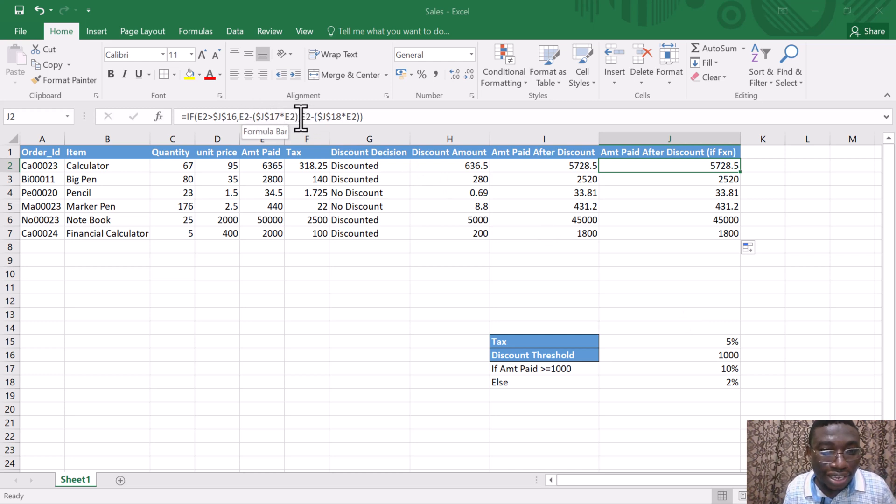
Examine the value-if-true and value-if-false arguments of J2's IF formula, leaving the formula as it is
{"action": "left_click_drag", "start_coordinate": [301, 117], "coordinate": [244, 116]}
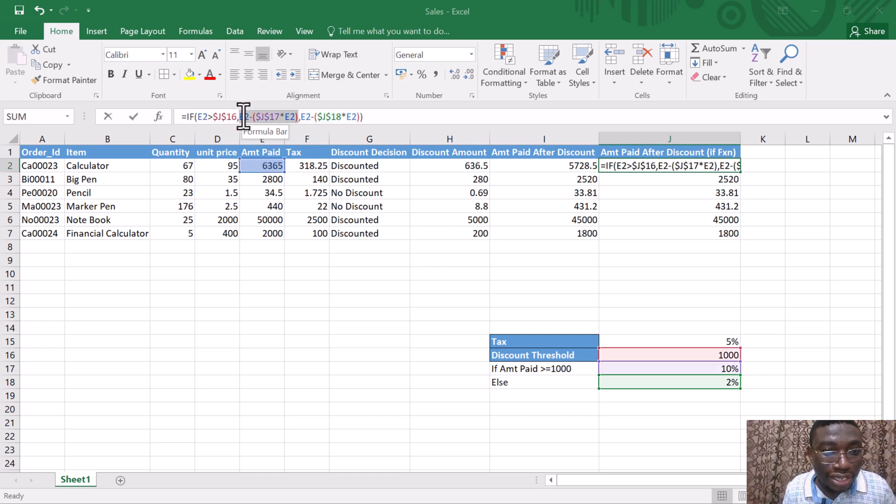
{"action": "left_click", "coordinate": [328, 117]}
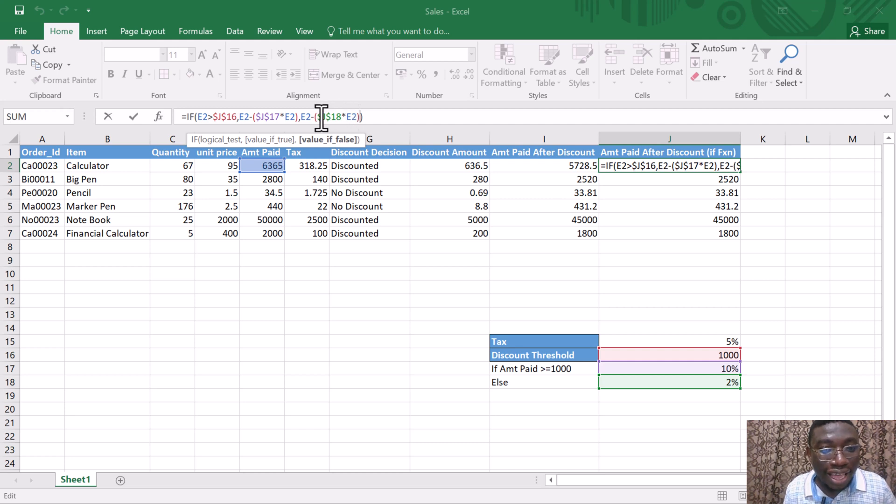
{"action": "left_click", "coordinate": [375, 118]}
{"action": "key", "text": "Return"}
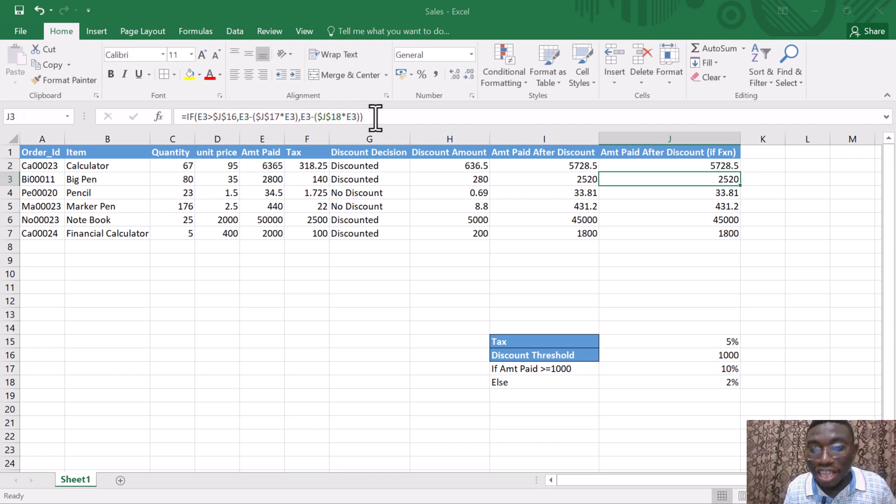